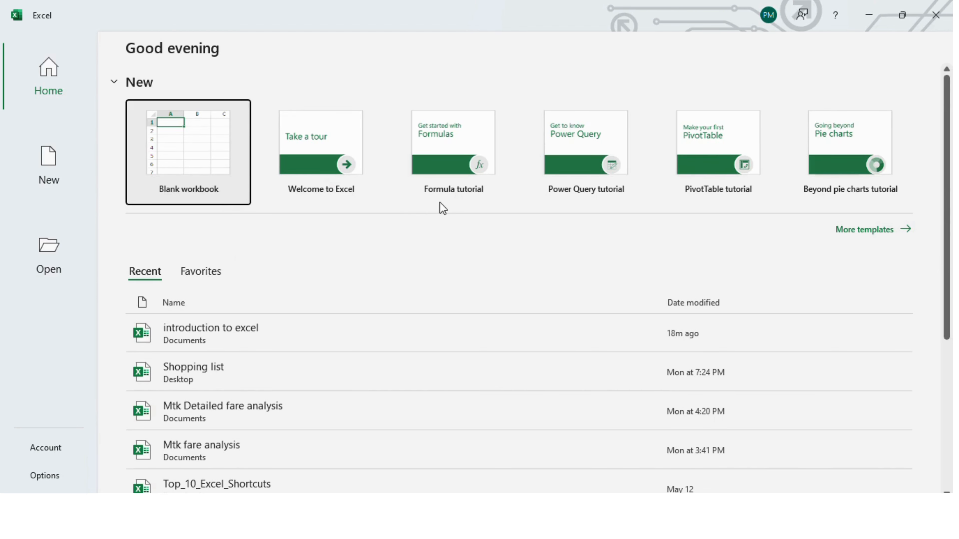
Look over the available templates and create a new blank workbook
left_click(880, 241)
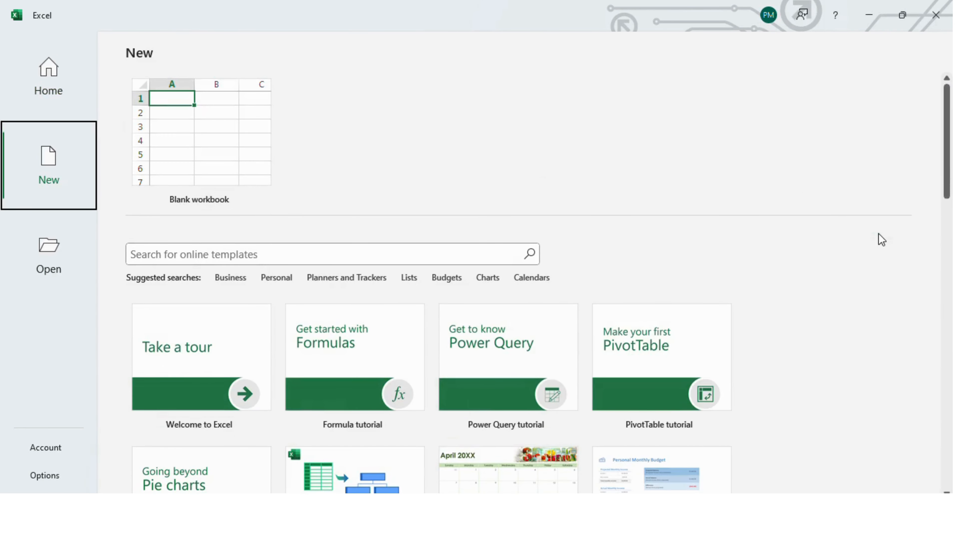
left_click_drag(948, 184, 948, 256)
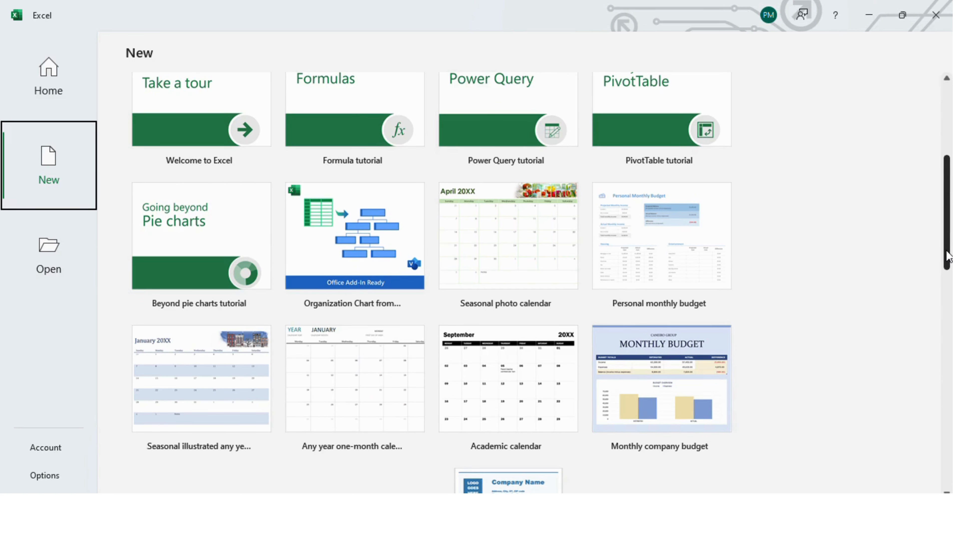
left_click_drag(948, 255, 950, 298)
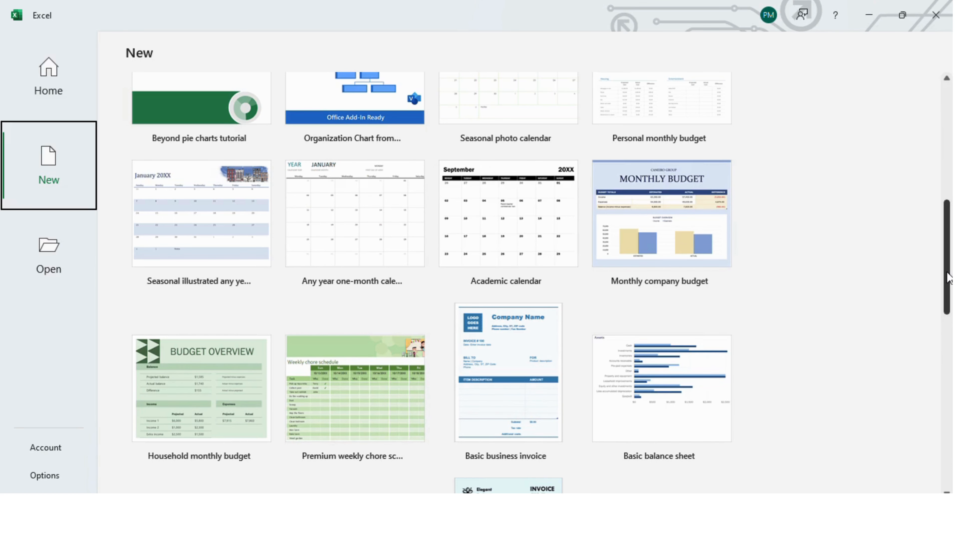
left_click_drag(948, 278, 951, 158)
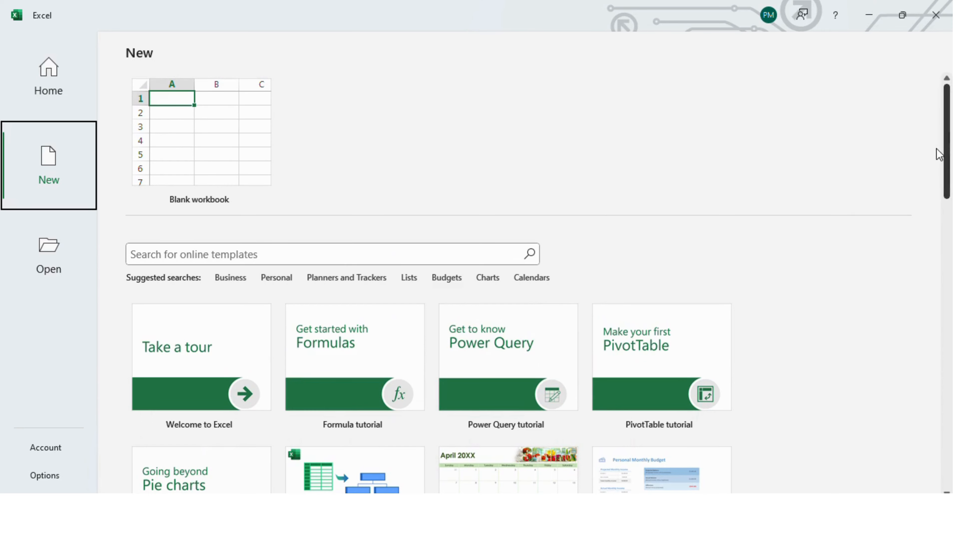
left_click(201, 161)
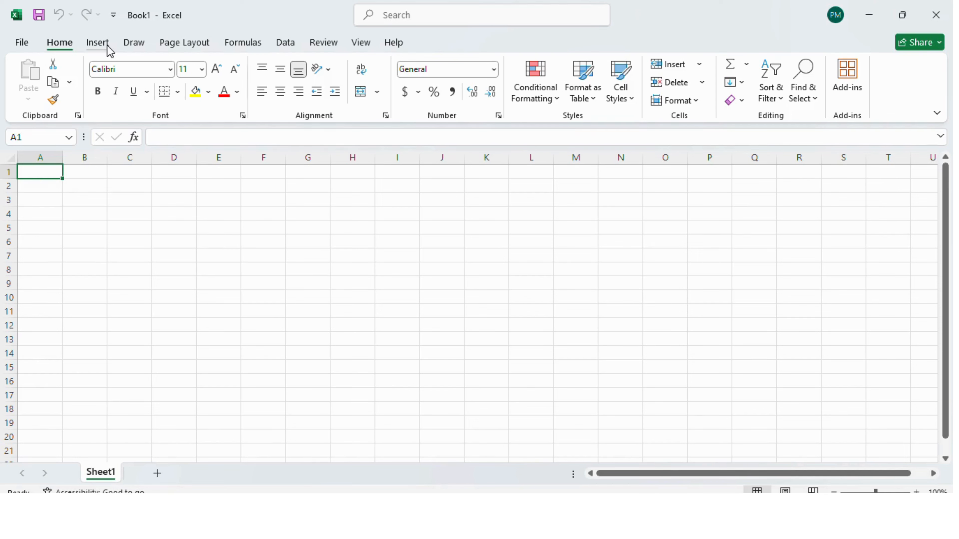
Examine the insertion and drawing tools and the detailed font and alignment settings for cell A1
left_click(101, 43)
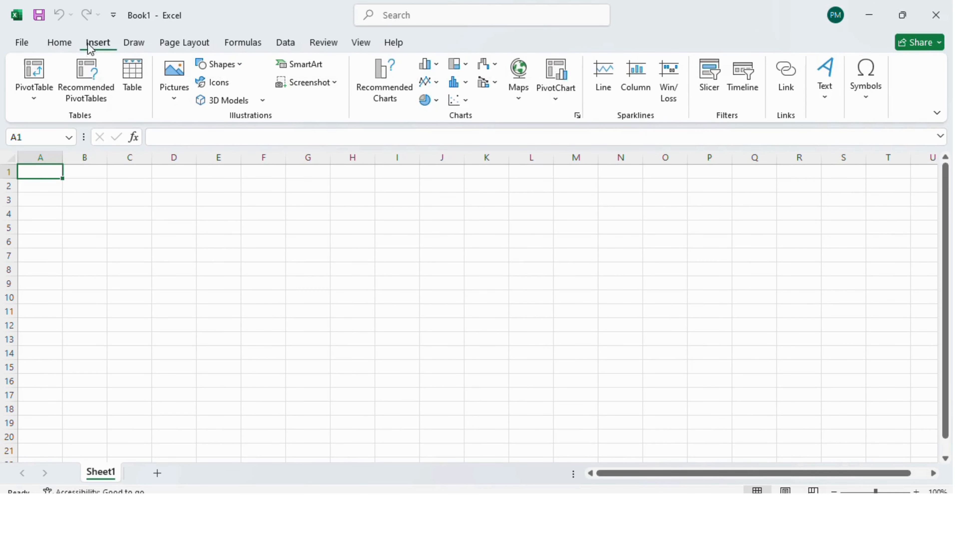
left_click(66, 47)
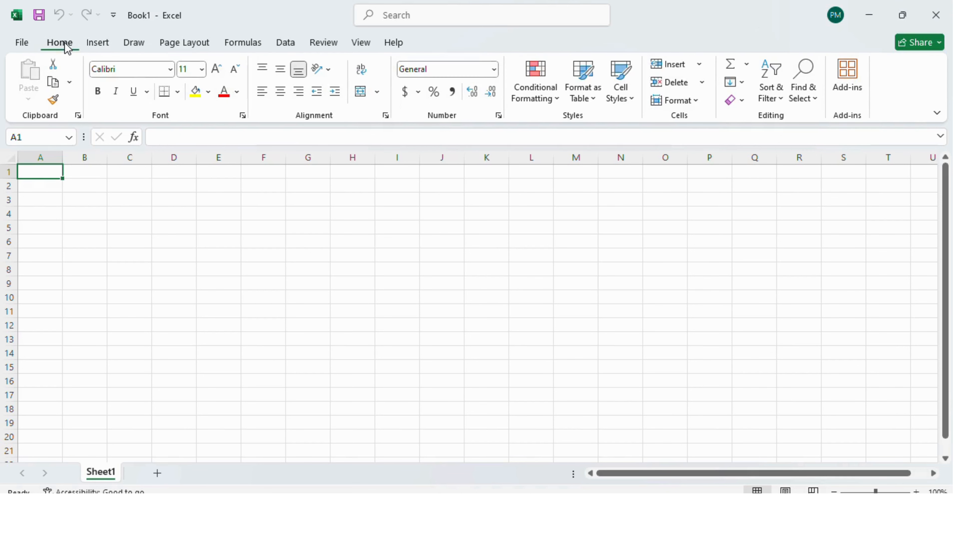
left_click(109, 46)
left_click(147, 44)
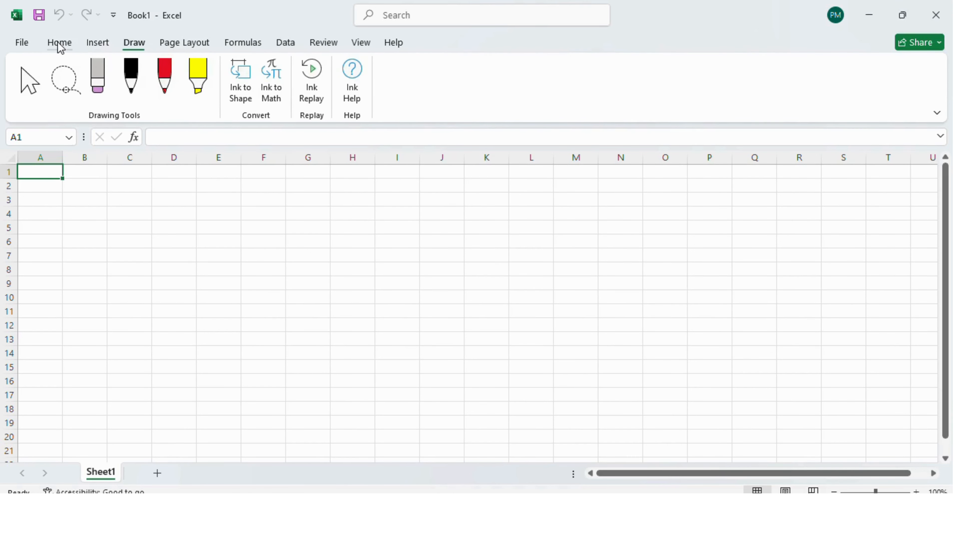
left_click(59, 45)
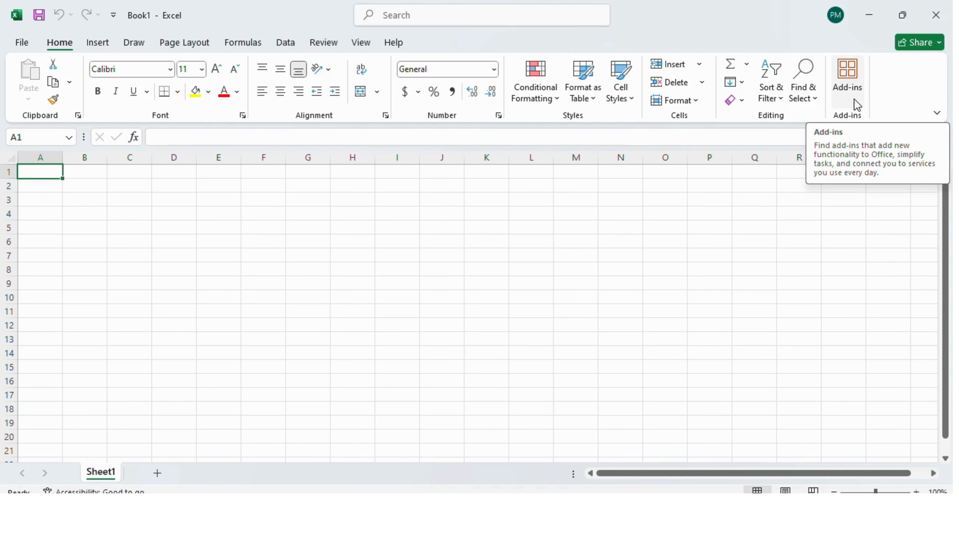
left_click(244, 120)
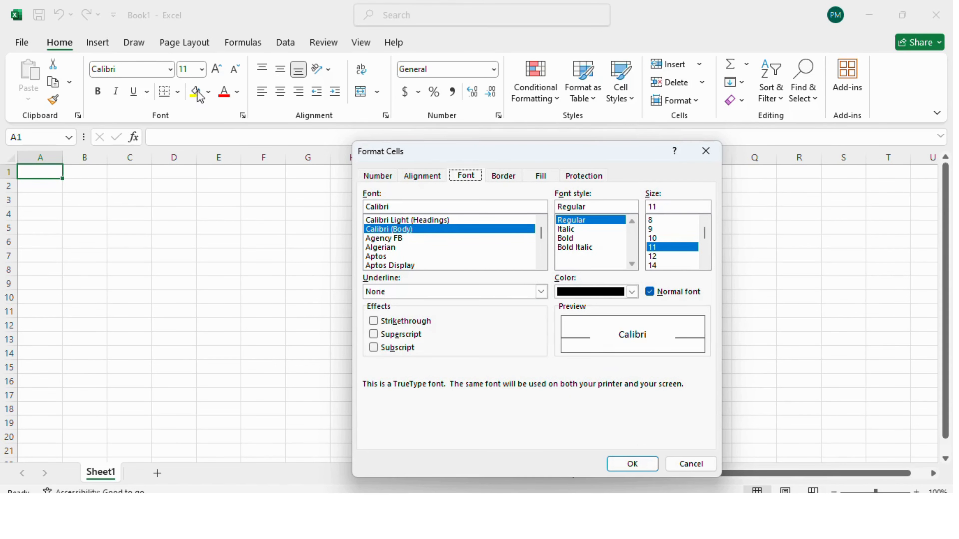
left_click(705, 151)
left_click(385, 116)
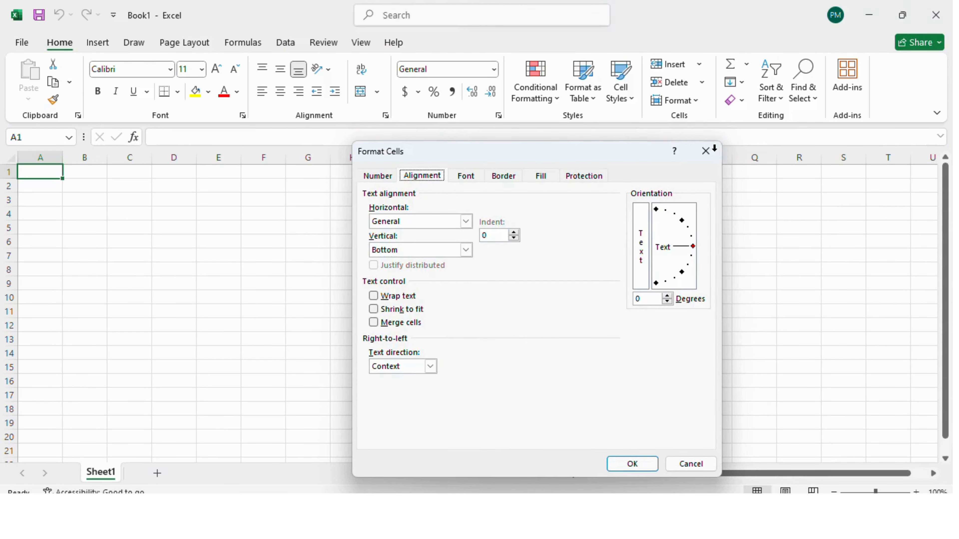
left_click(715, 152)
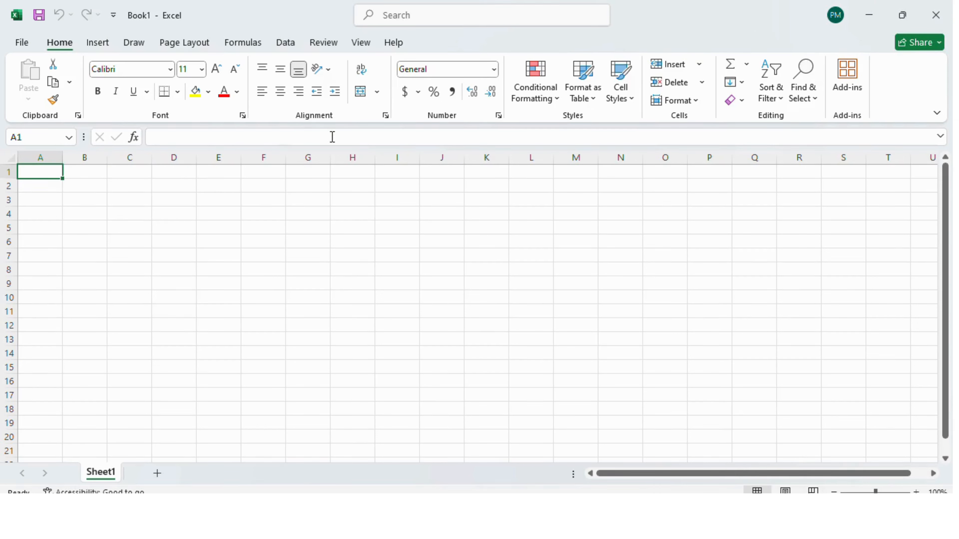
Select cell C5, cell D8, the range D3:M16 and cell Q19 in turn
left_click(134, 229)
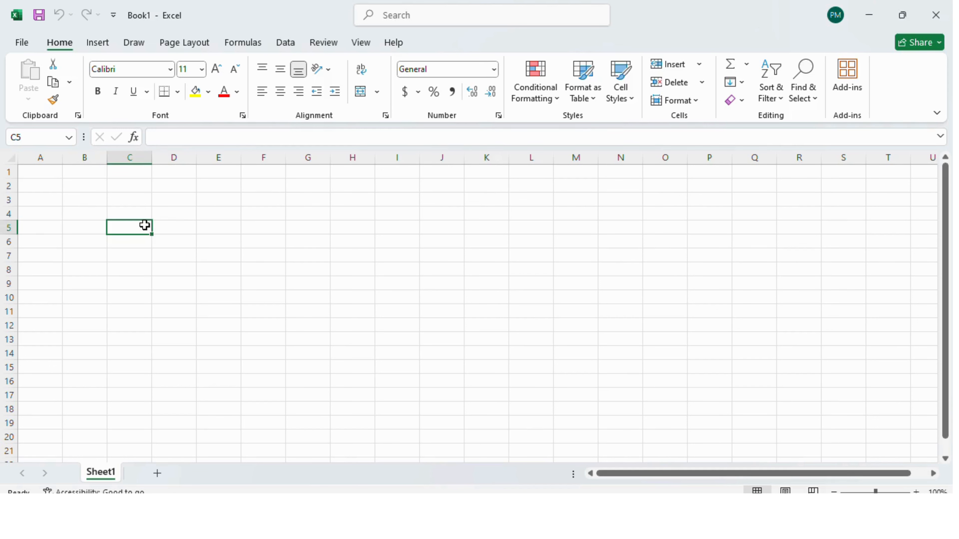
left_click(186, 268)
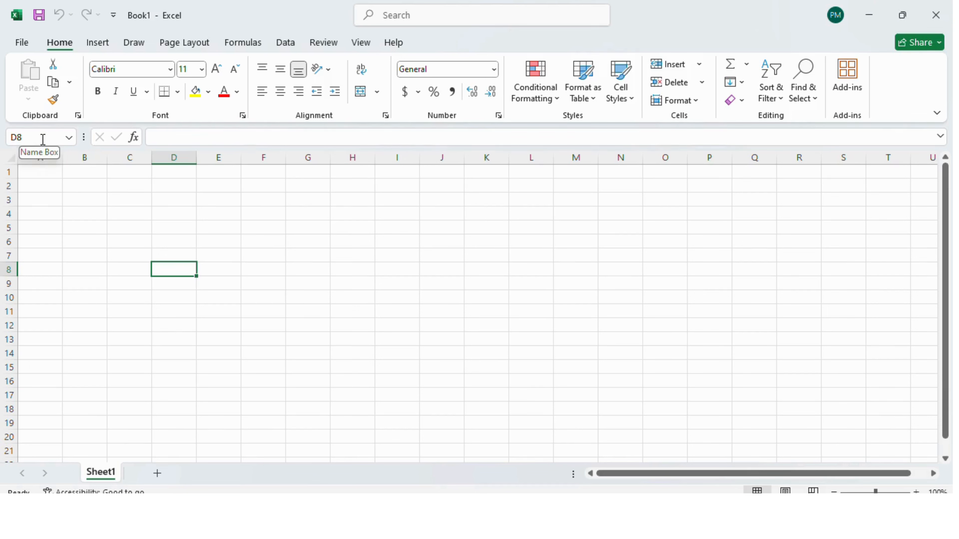
left_click_drag(176, 193, 573, 388)
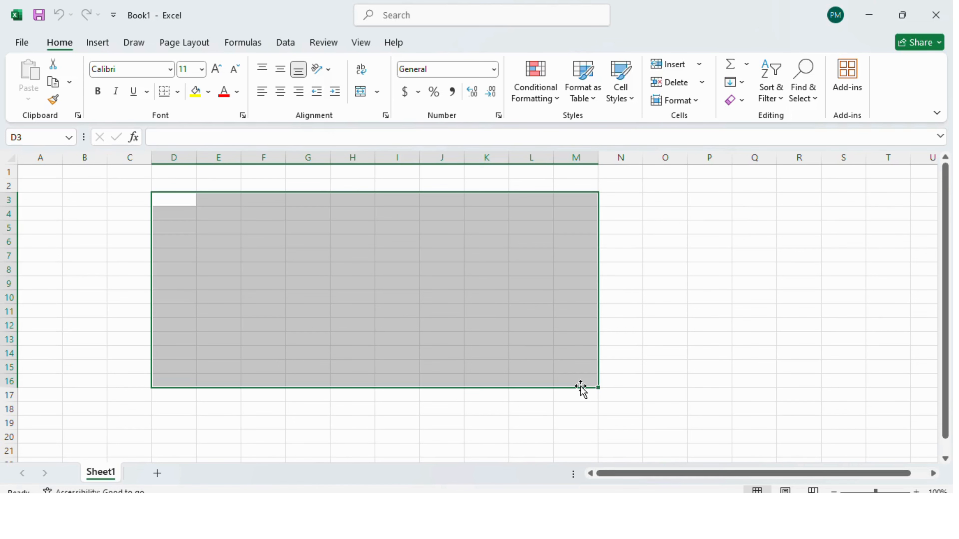
left_click(748, 424)
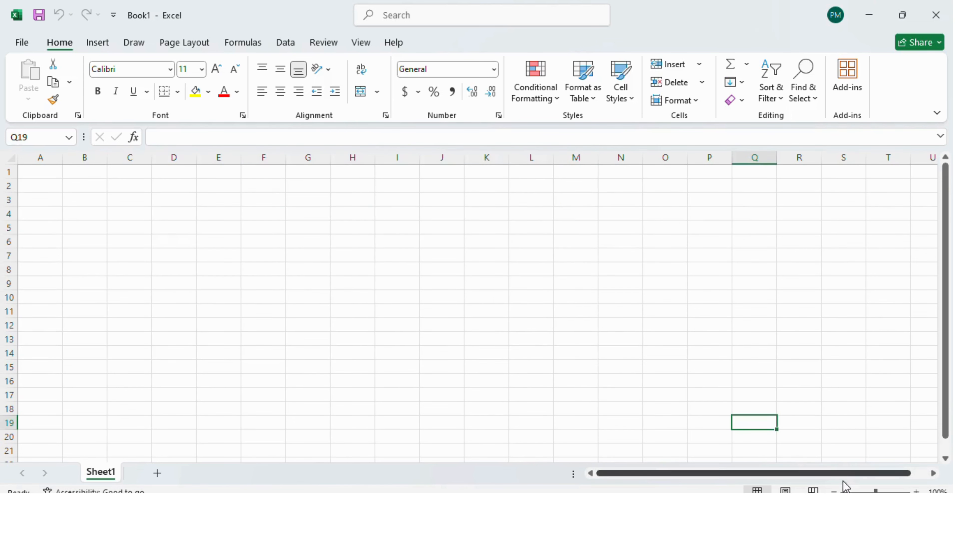
Zoom the worksheet in to 150% and back out to 100%
left_click(917, 492)
left_click(918, 492)
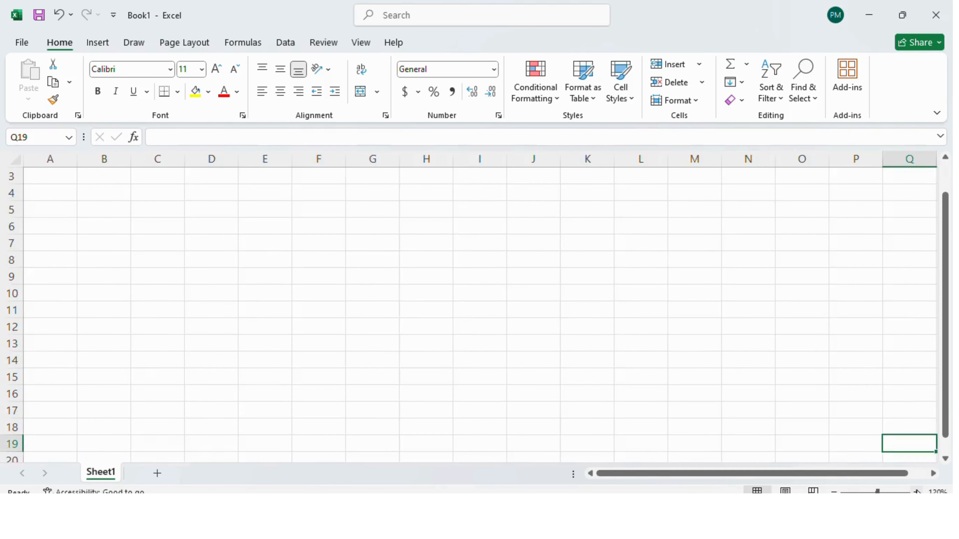
left_click(918, 492)
left_click(917, 492)
left_click(918, 492)
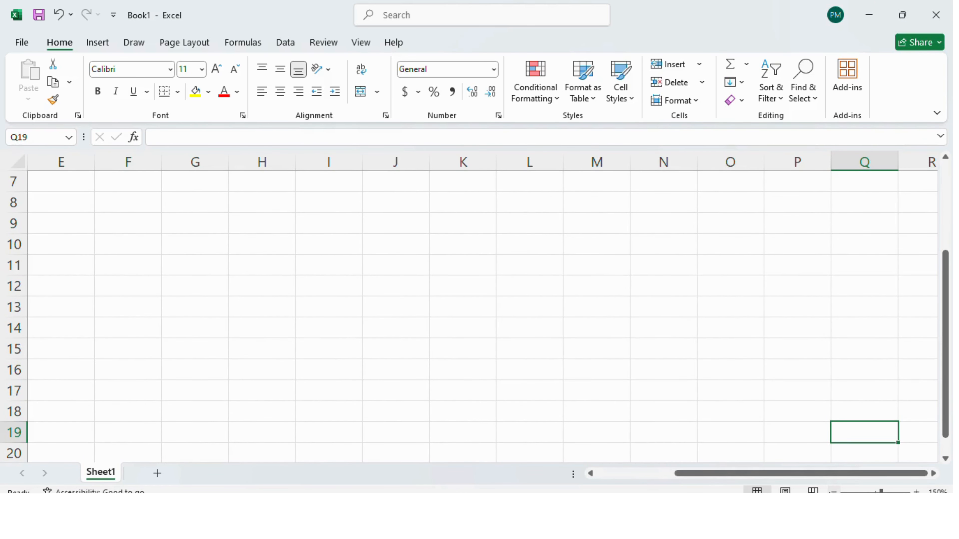
left_click(832, 491)
left_click(833, 491)
left_click(833, 491)
left_click(833, 492)
left_click(833, 492)
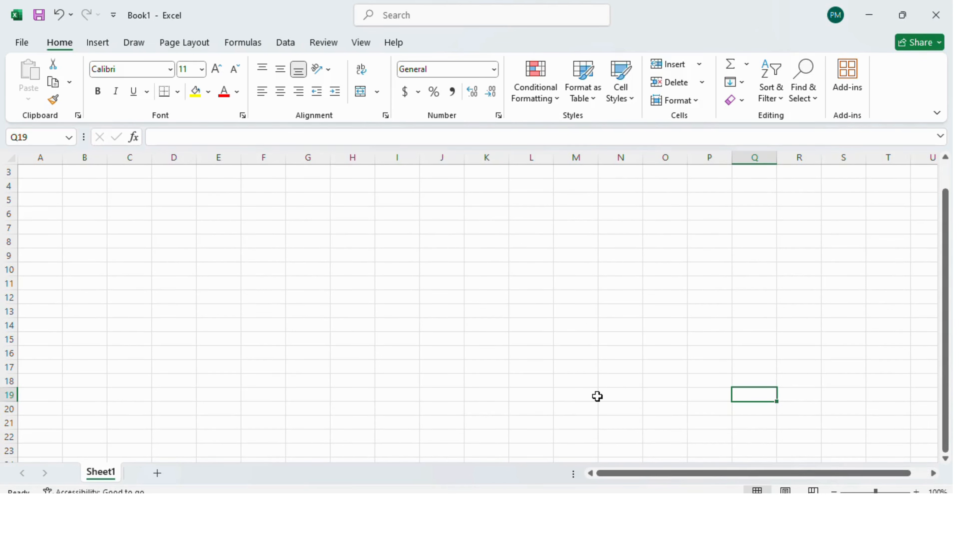
Add three new worksheets to the workbook
left_click(159, 476)
left_click(203, 476)
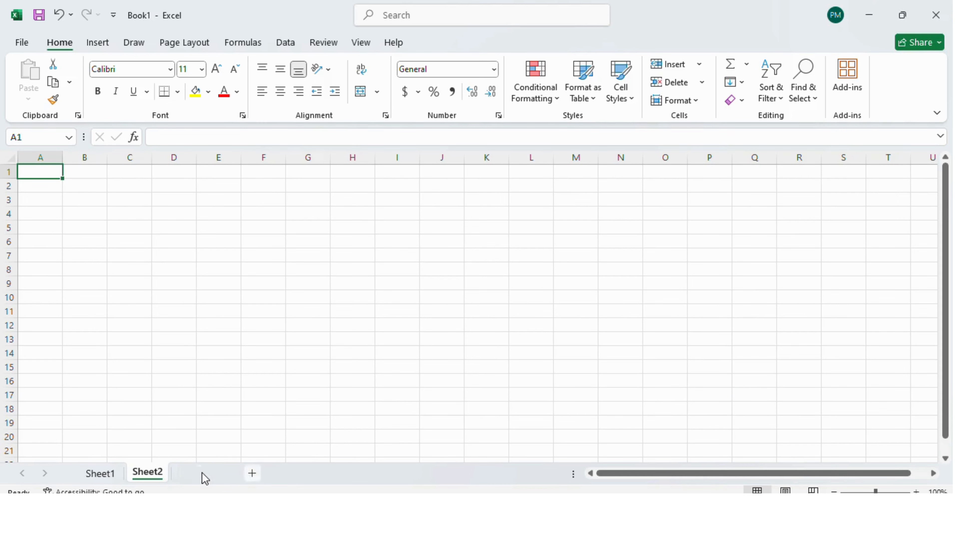
left_click(250, 476)
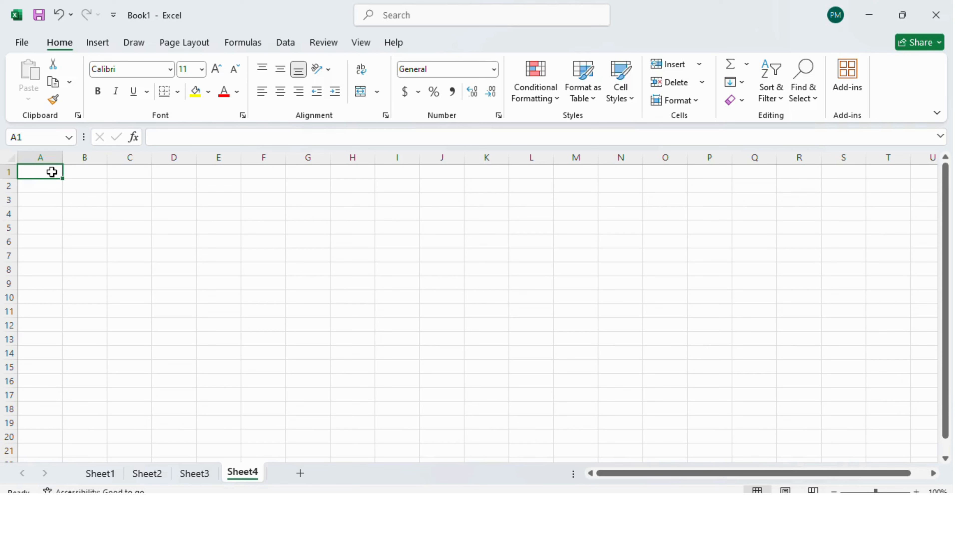
Enter the title "Shopping list" in cell A1 of the newest sheet and widen column A to fit it
type("Sho")
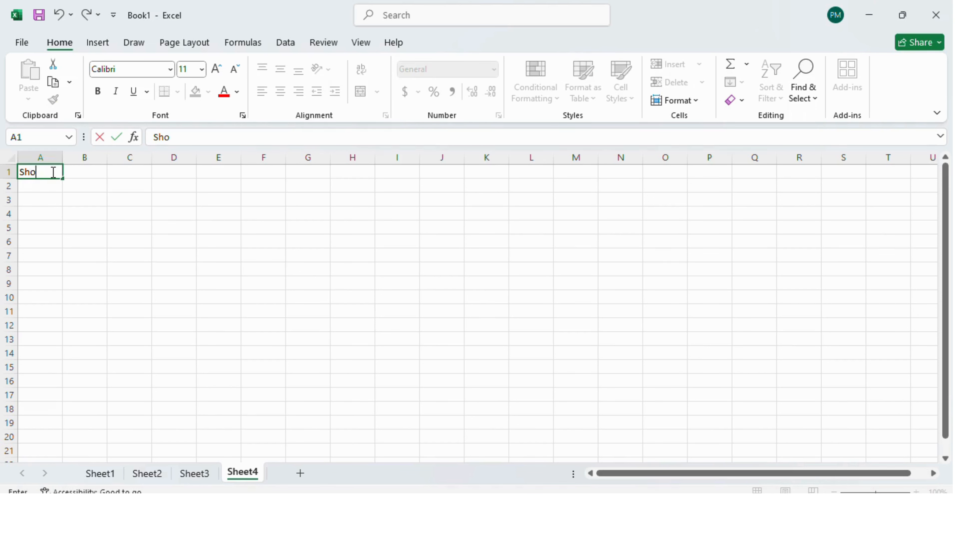
type("pping list")
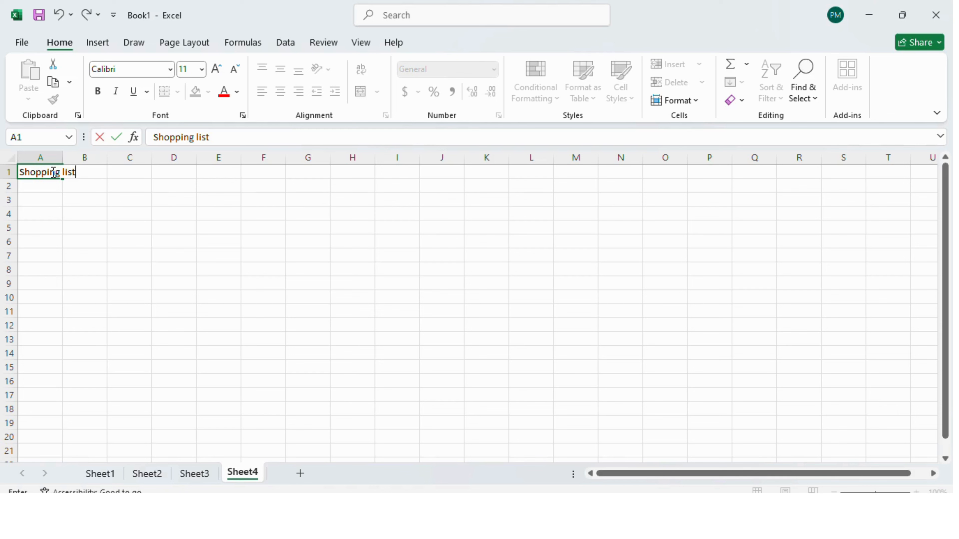
key("Return")
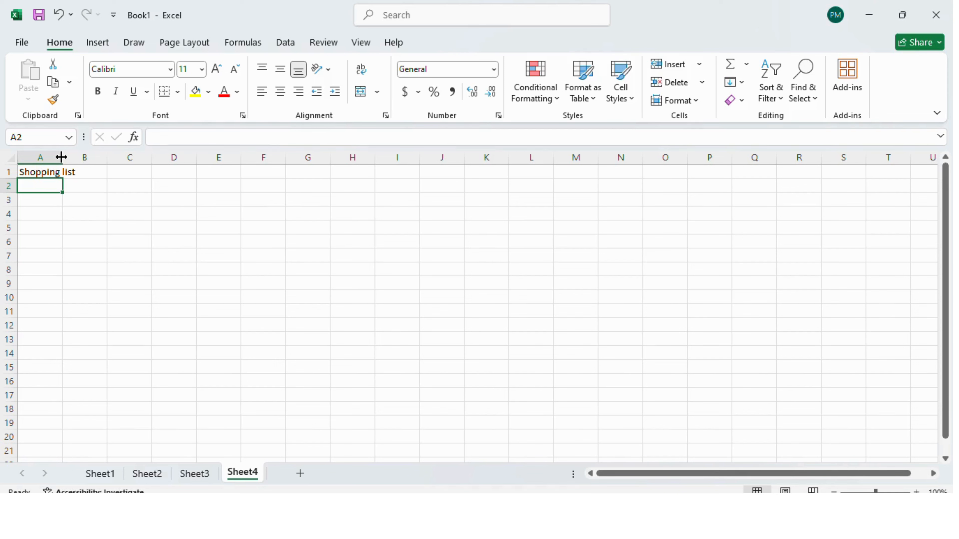
left_click_drag(61, 157, 106, 158)
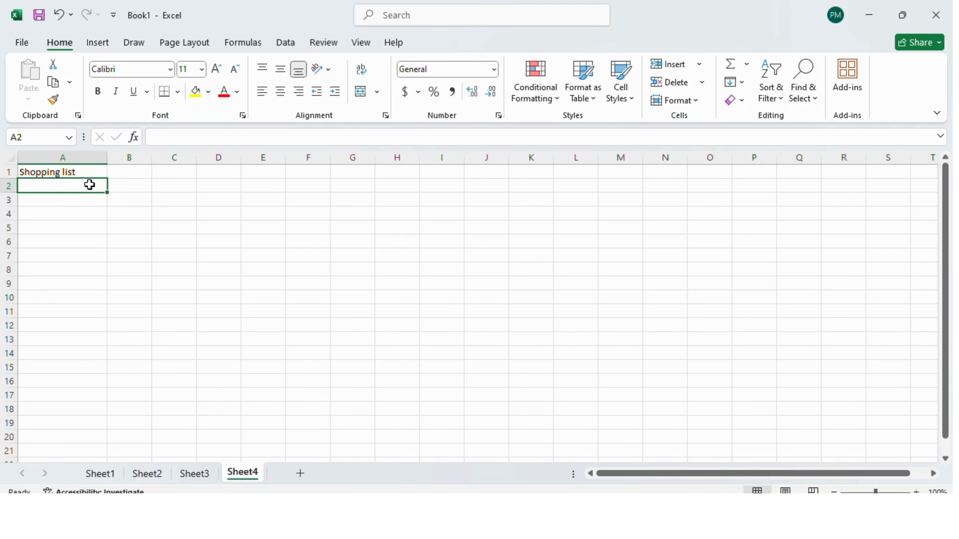
Move the active cell from A2 across to F2 and back, and down column A and back to A2
key("Right")
key("Right")
key("Right")
key("Right")
key("Right")
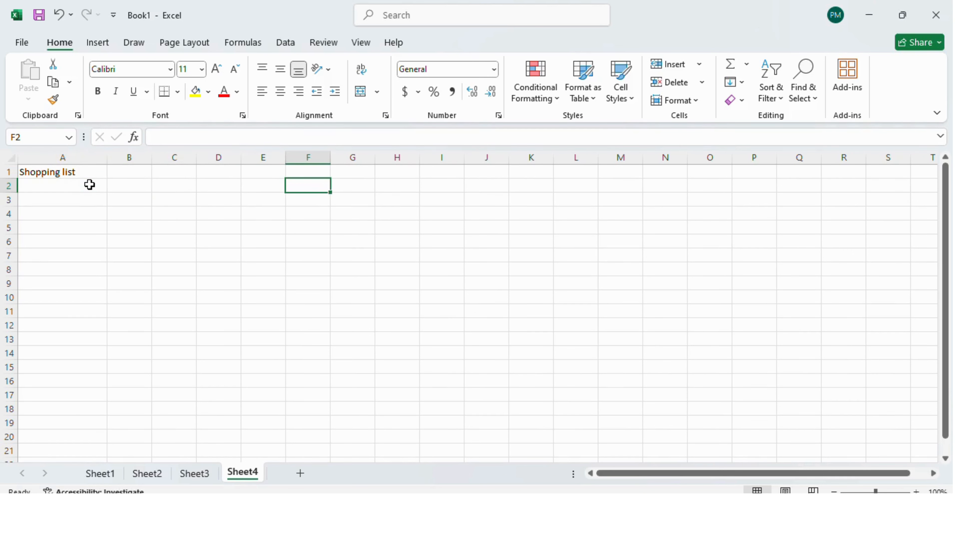
key("Left")
key("Left")
key("Left")
key("Left")
key("Left")
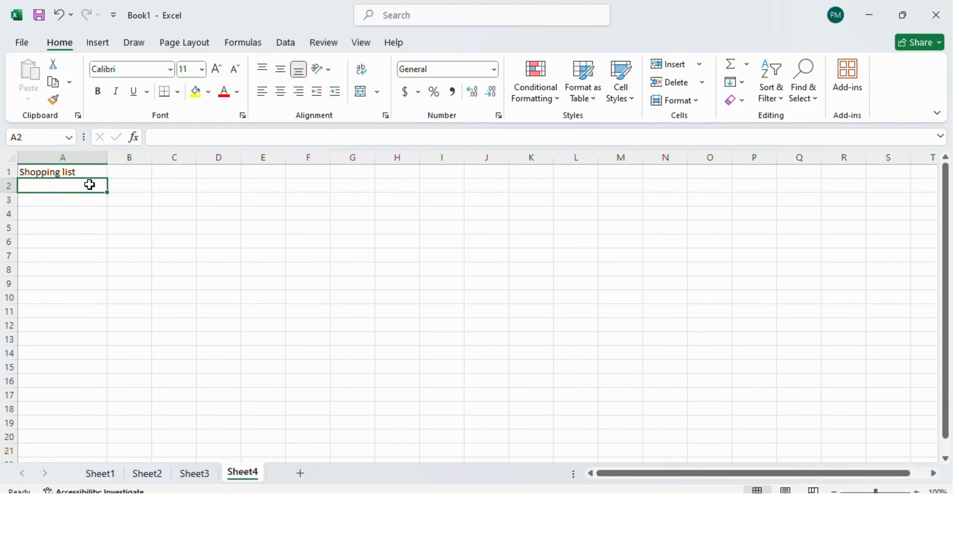
key("Down")
key("Down")
key("Down")
key("Down")
key("Down")
key("Down")
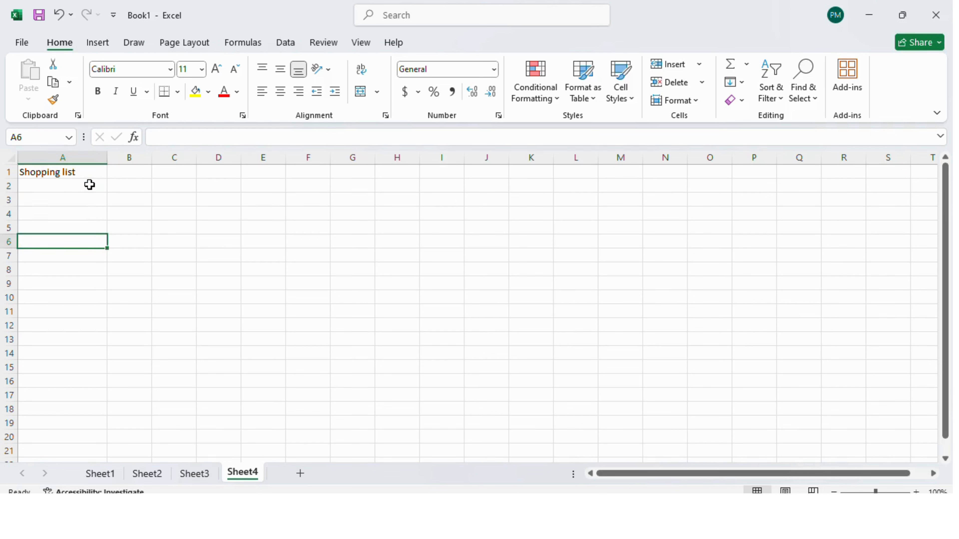
key("Up")
key("Up")
key("Up")
key("Up")
key("Up")
key("Up")
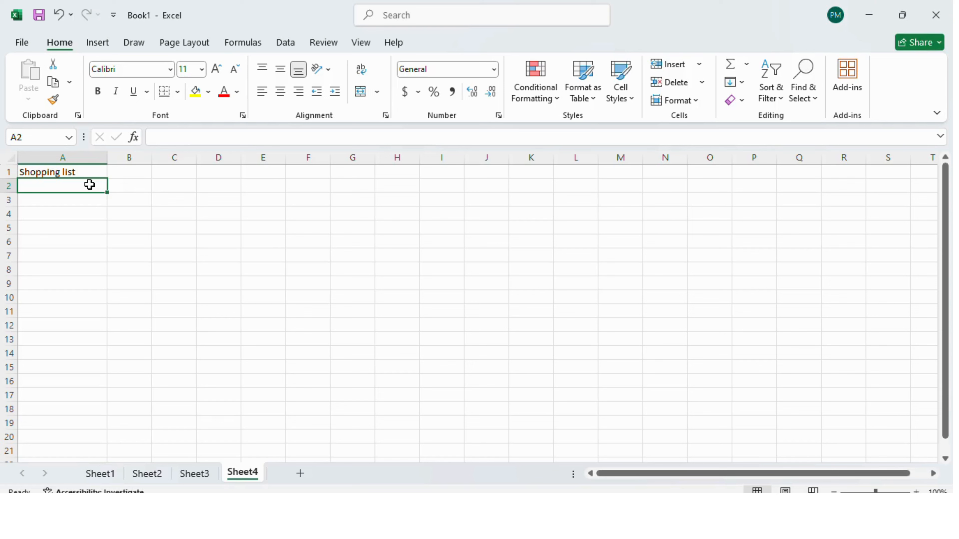
Enter the column headings "Item" in cell A2 and "Cost" in cell B2
type("Item")
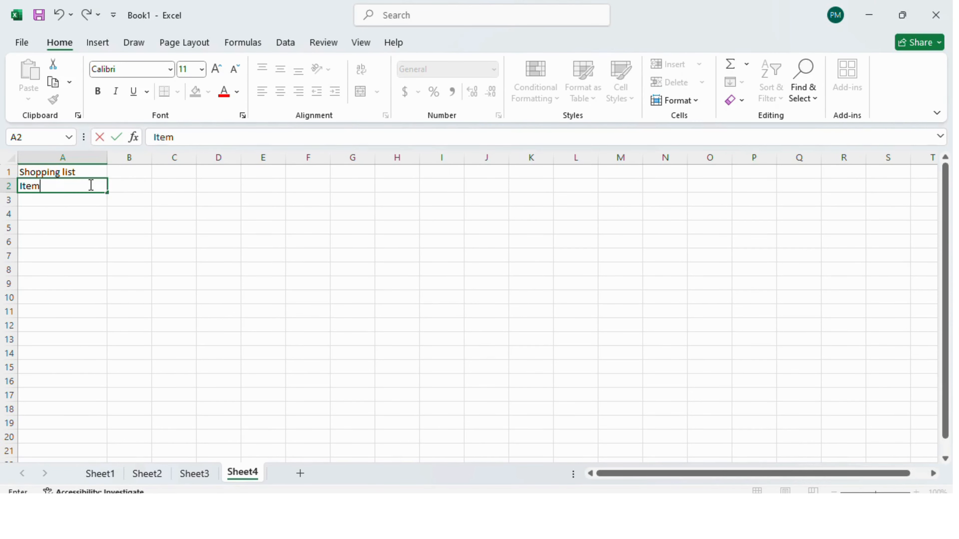
key("Tab")
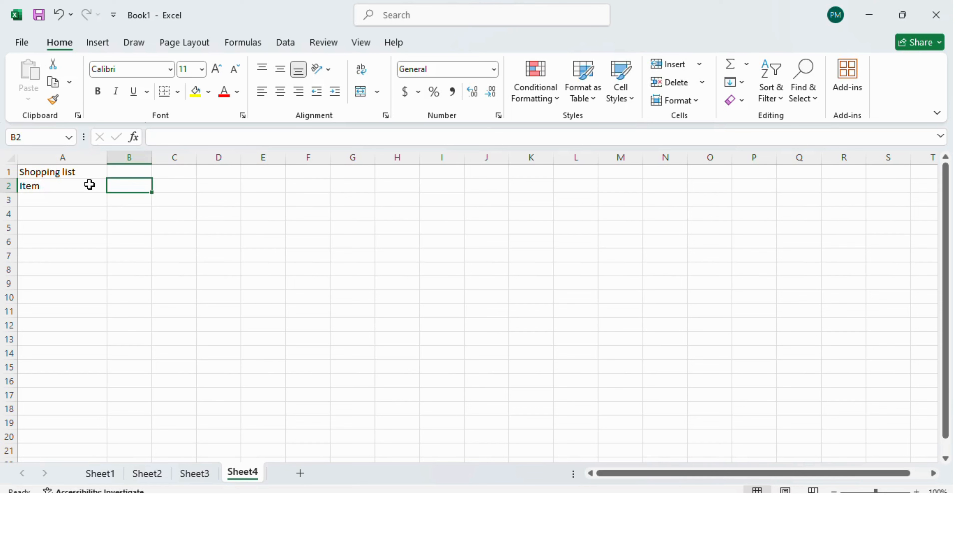
type("C")
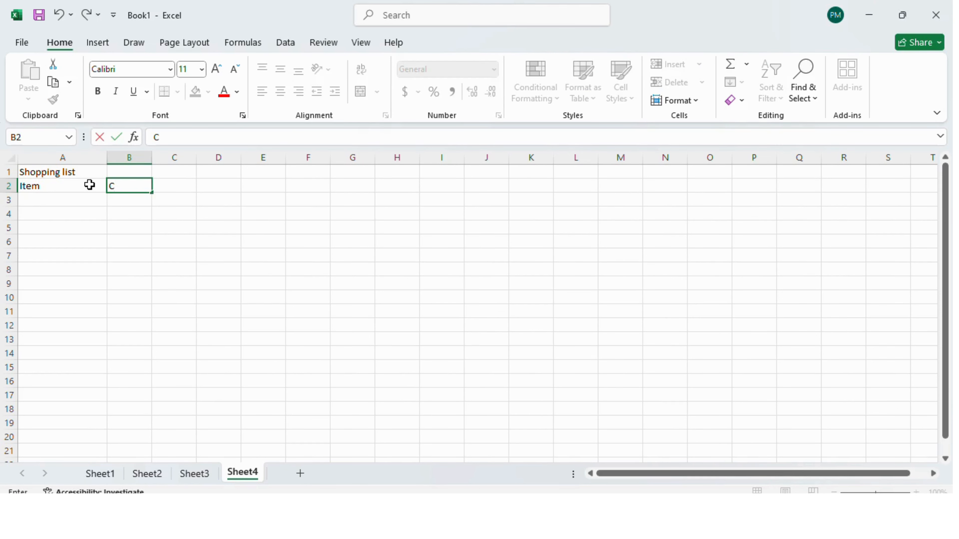
type("ost")
Enter the items "Milk", "Rice" and "Pasta" in cells A3 to A5 under the Item heading
left_click(56, 202)
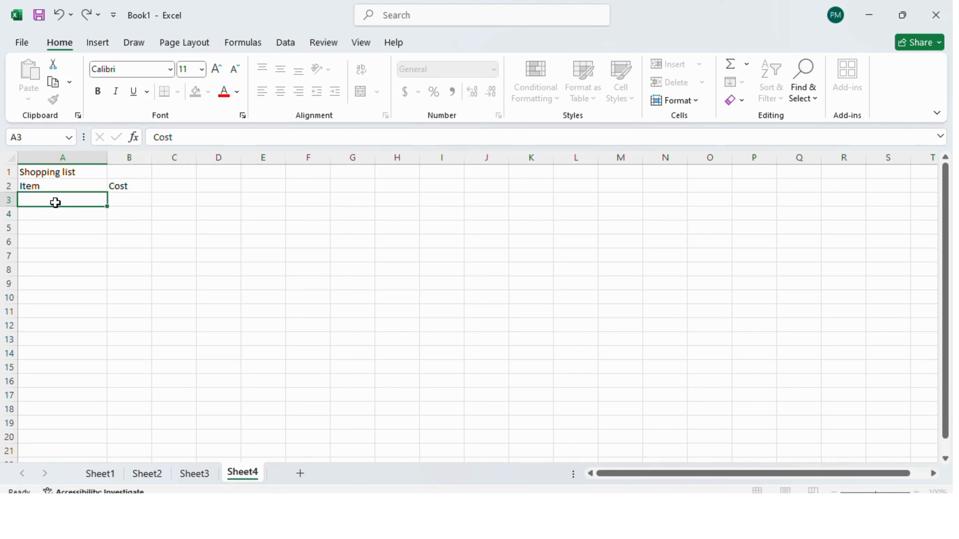
type("Milk")
key("Return")
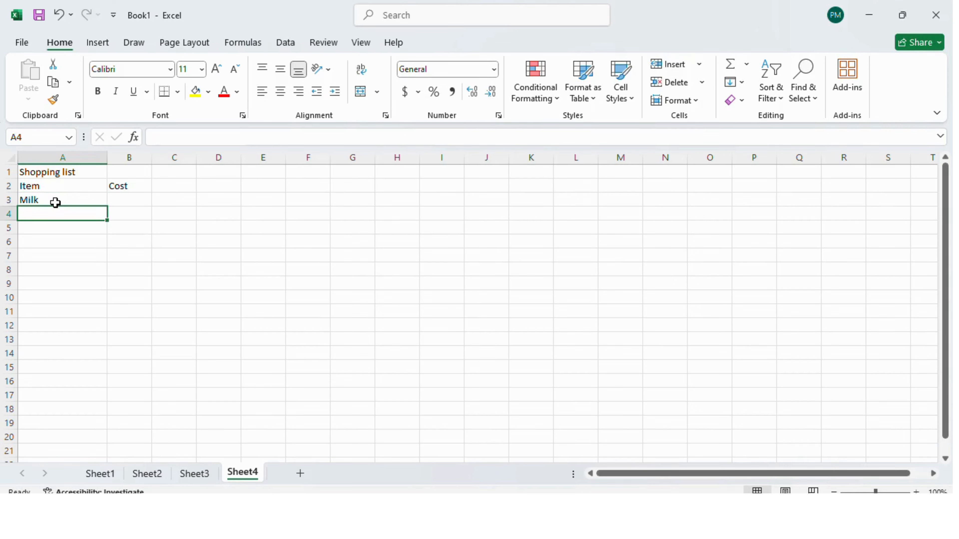
type("Rice")
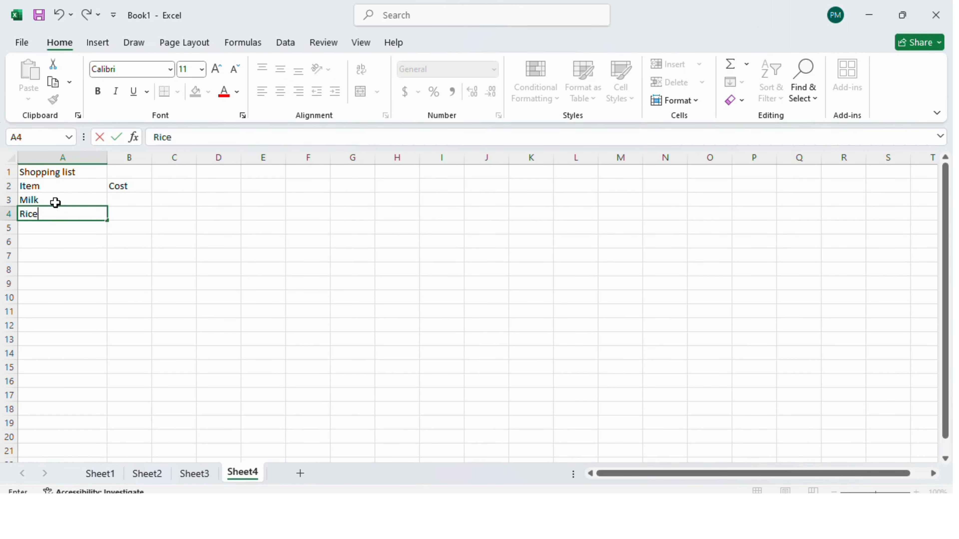
key("Return")
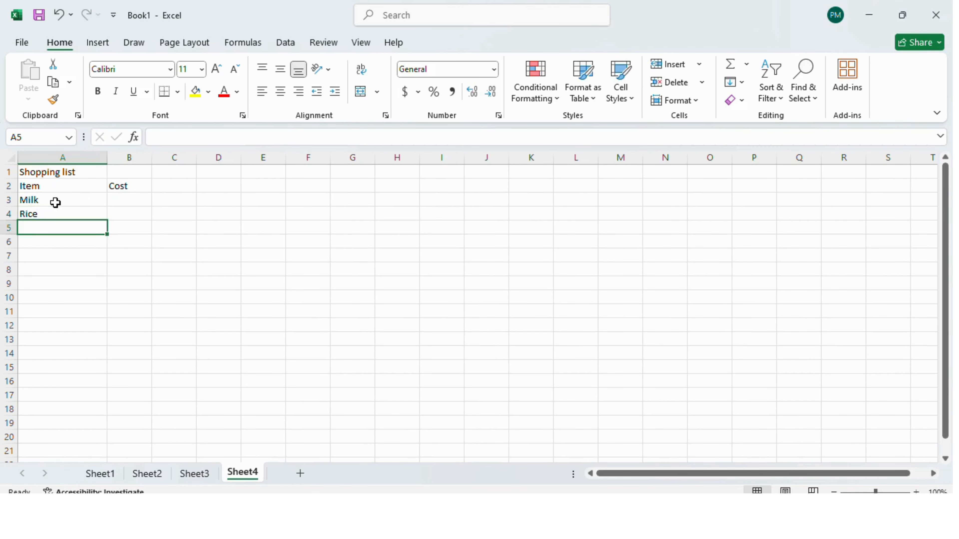
type("Pas")
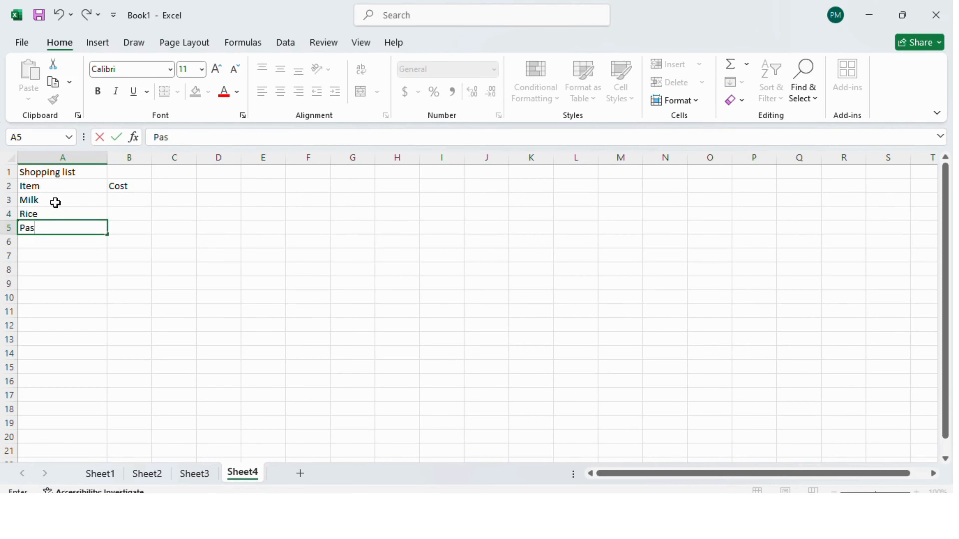
type("ta")
key("Return")
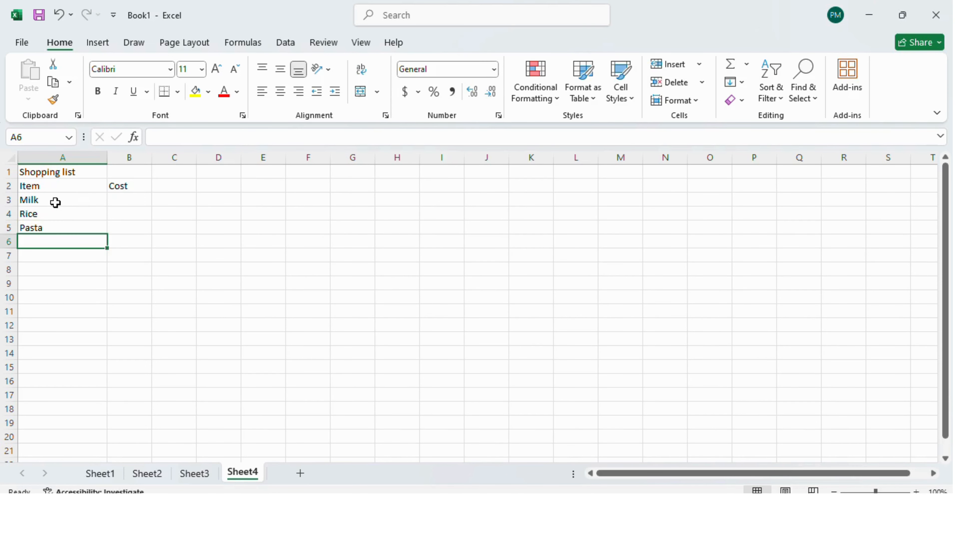
Add the items "Canned Beans", "Fresh Fruits" and "Conditioner" in cells A6 to A8
type("Canned")
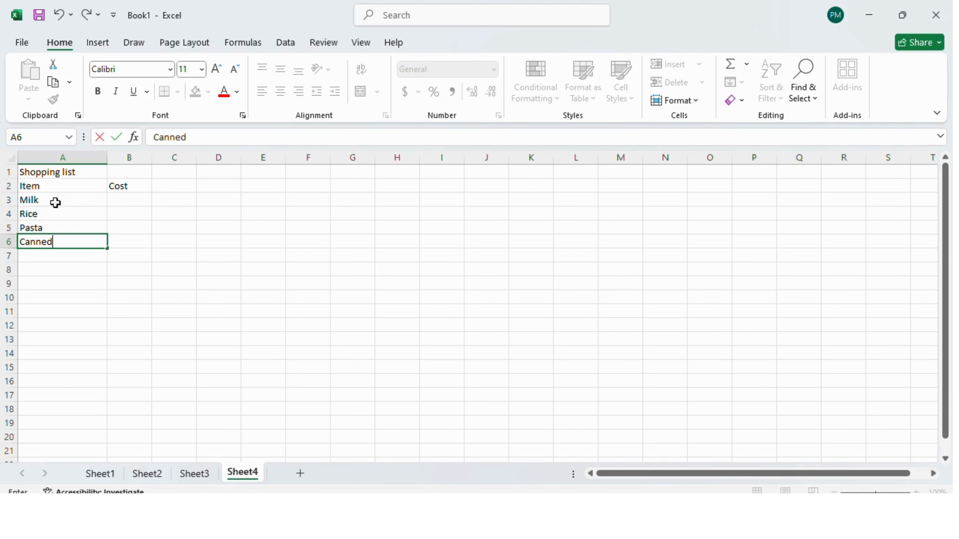
type(" Beans")
key("Return")
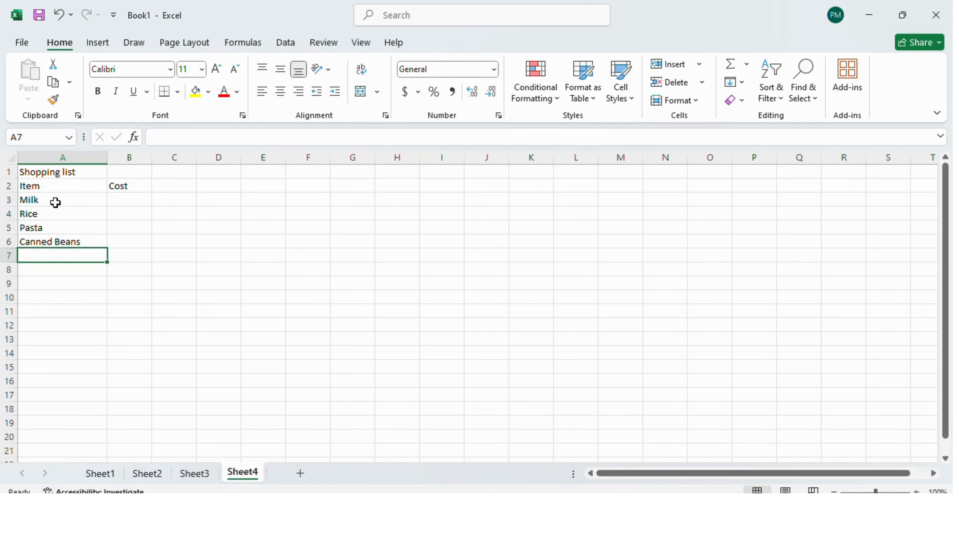
type("Fres")
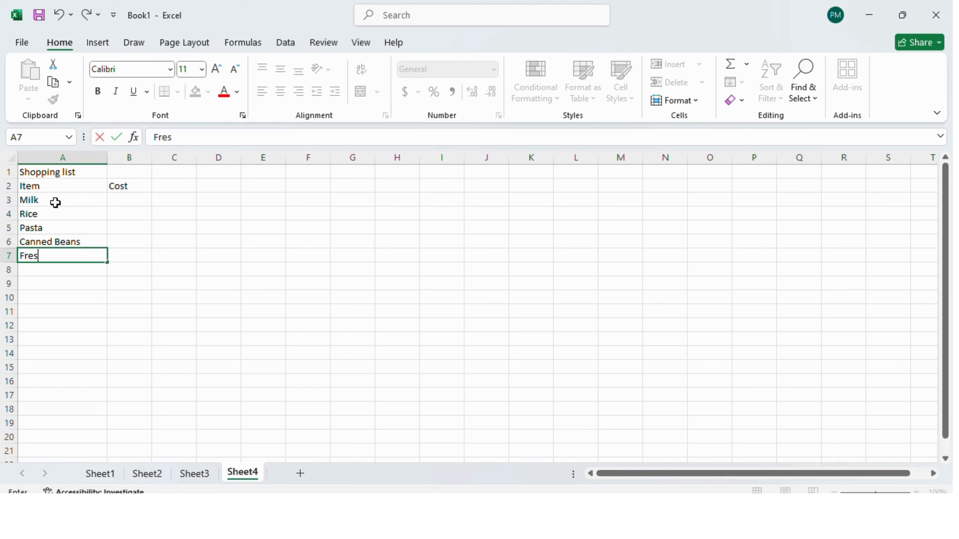
type("h Fruits")
key("Return")
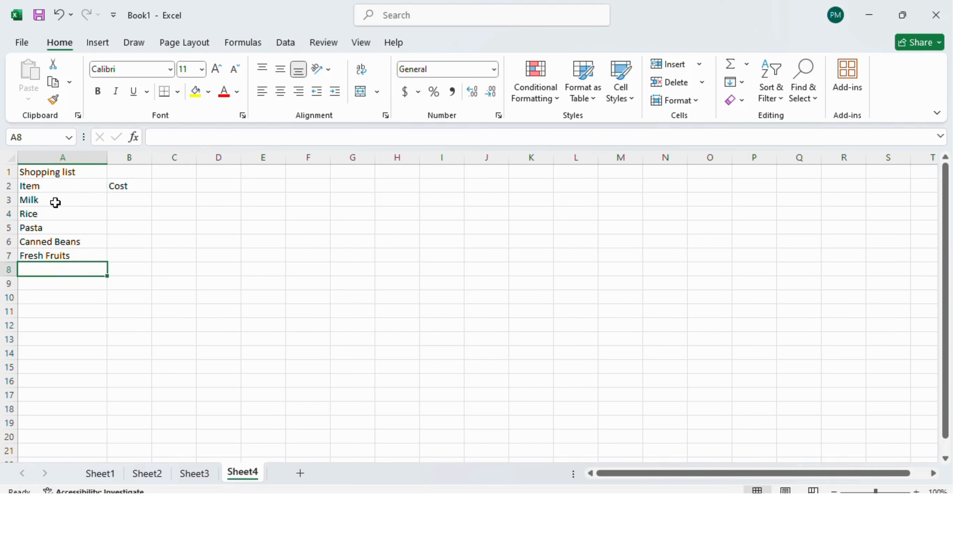
type("Cond")
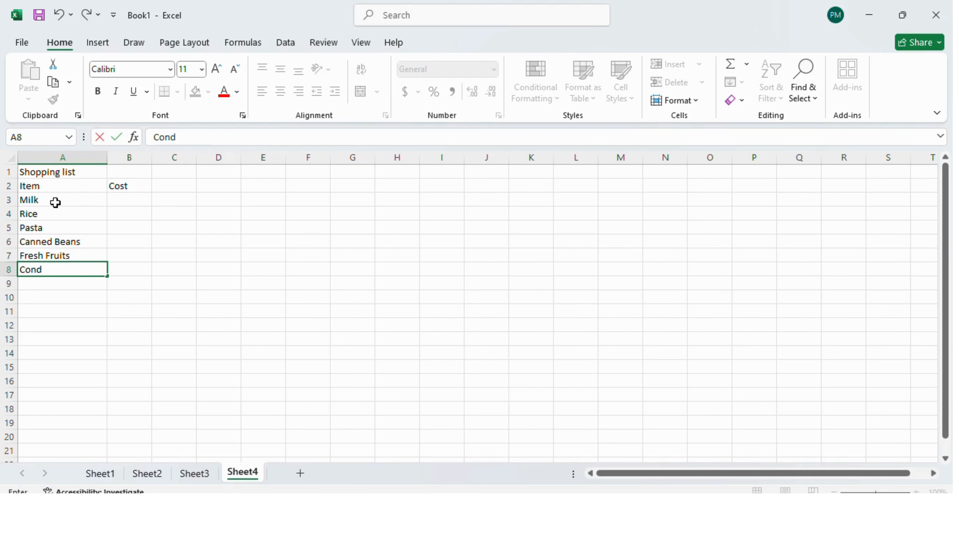
type("itioner")
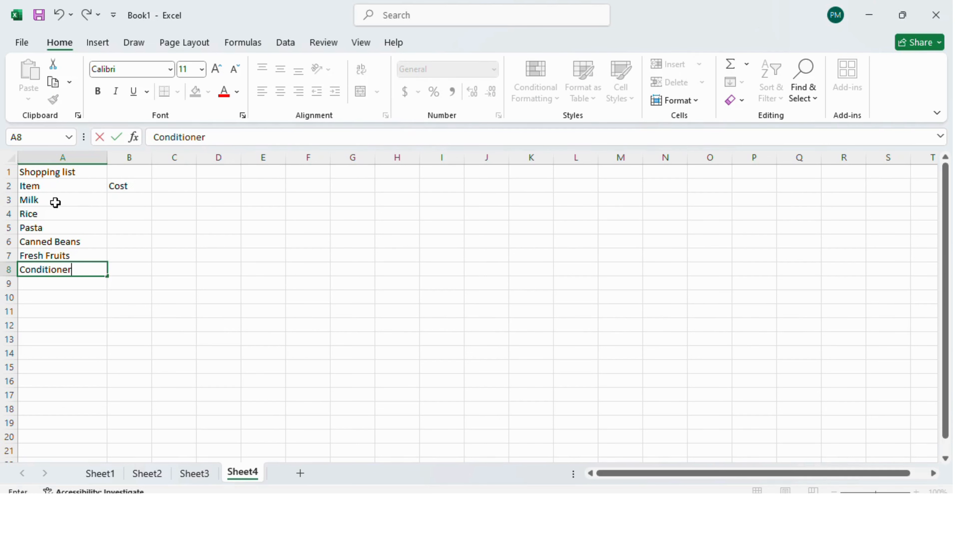
Enter the costs 50 for Milk, 40 for Rice and 120 for Pasta in cells B3 to B5
left_click(122, 199)
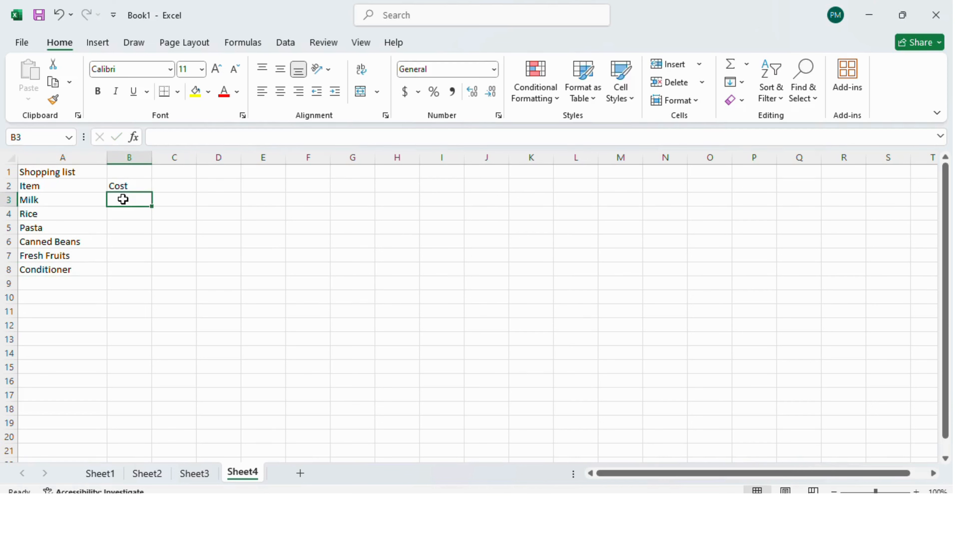
type("50")
key("Return")
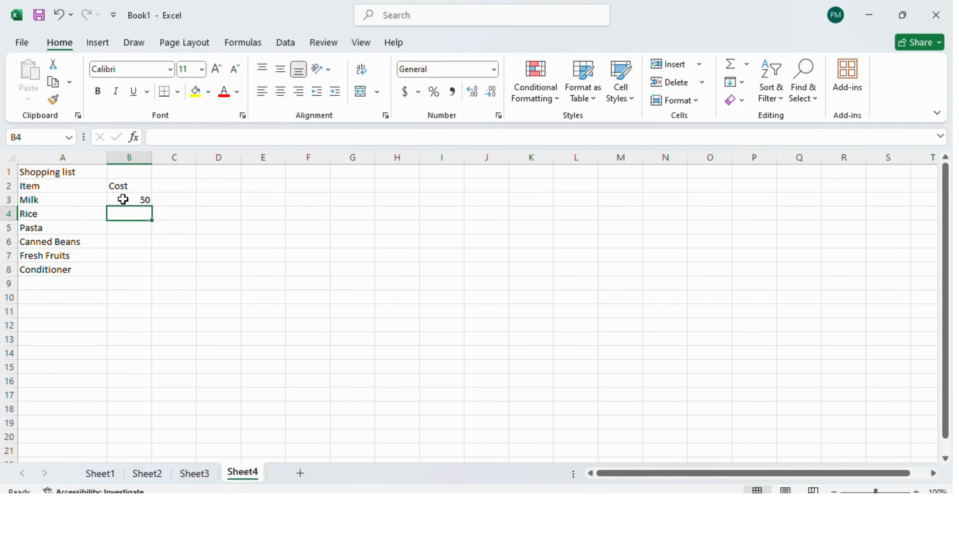
type("40")
key("Return")
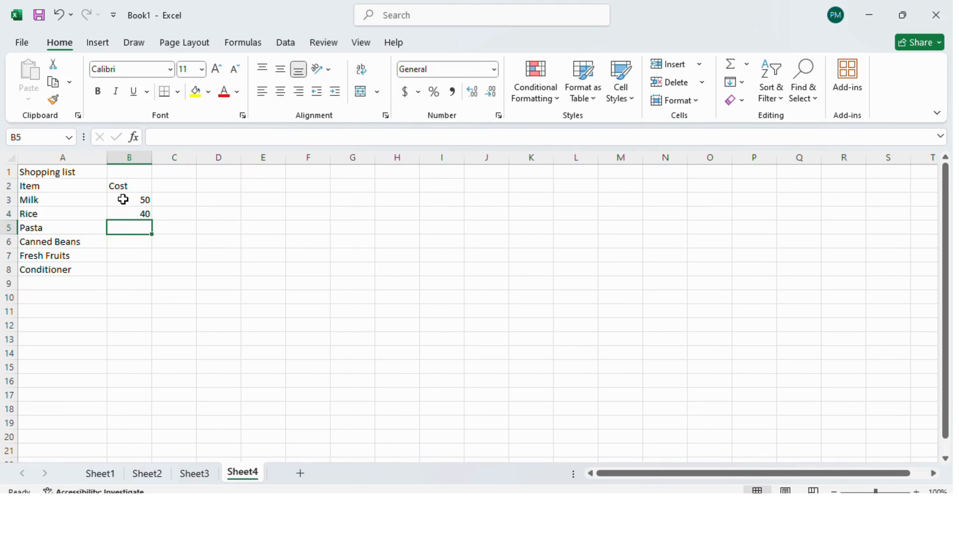
type("120")
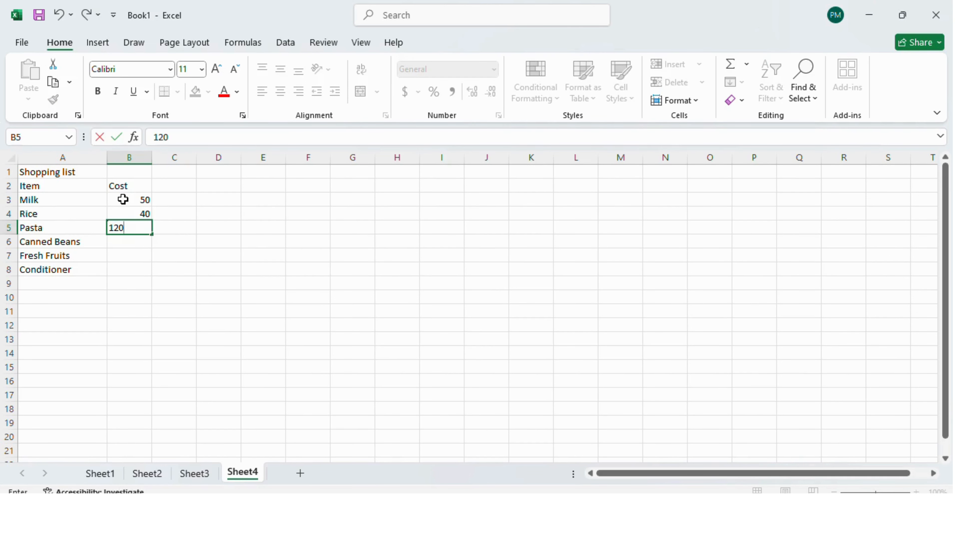
key("Return")
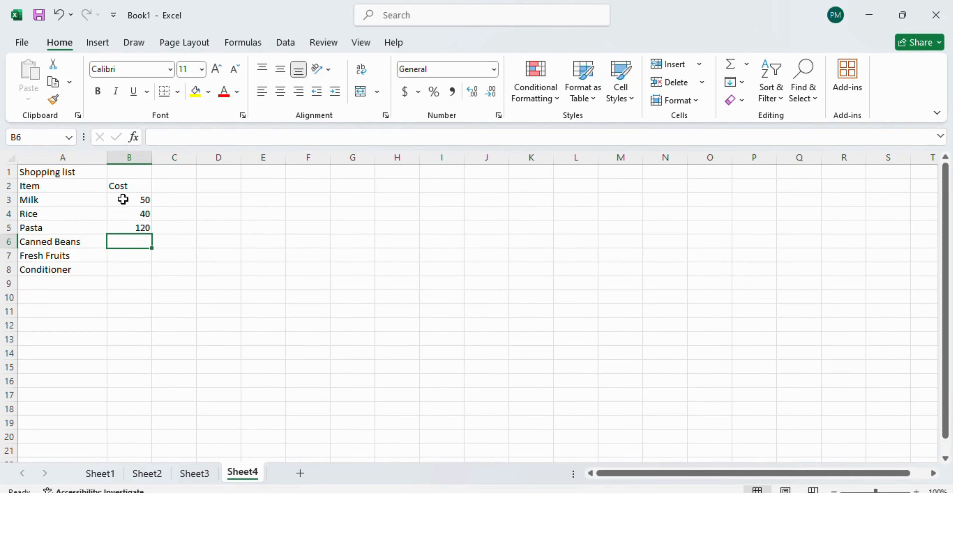
Enter the costs 50, 100 and 150 in cells B6 to B8 and the label "Total" in cell A9
type("50")
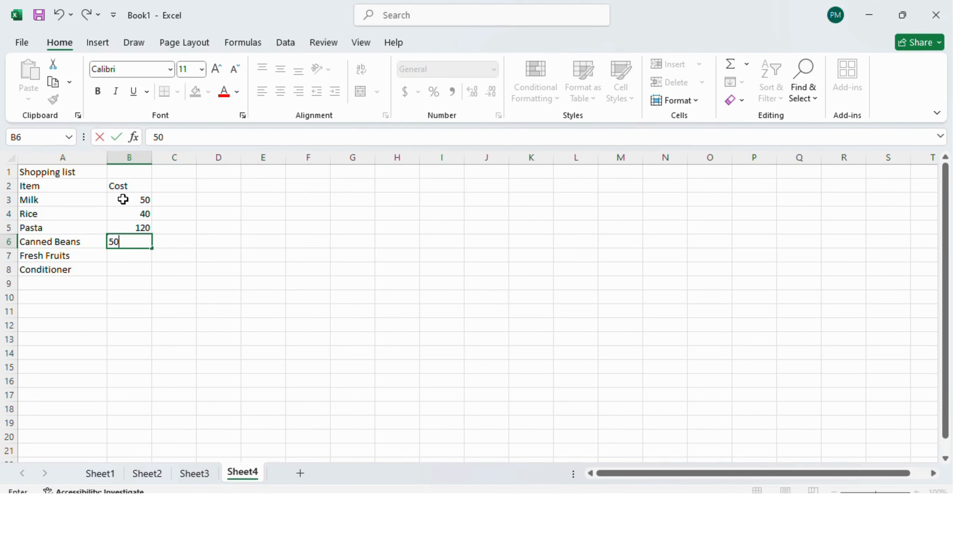
key("Return")
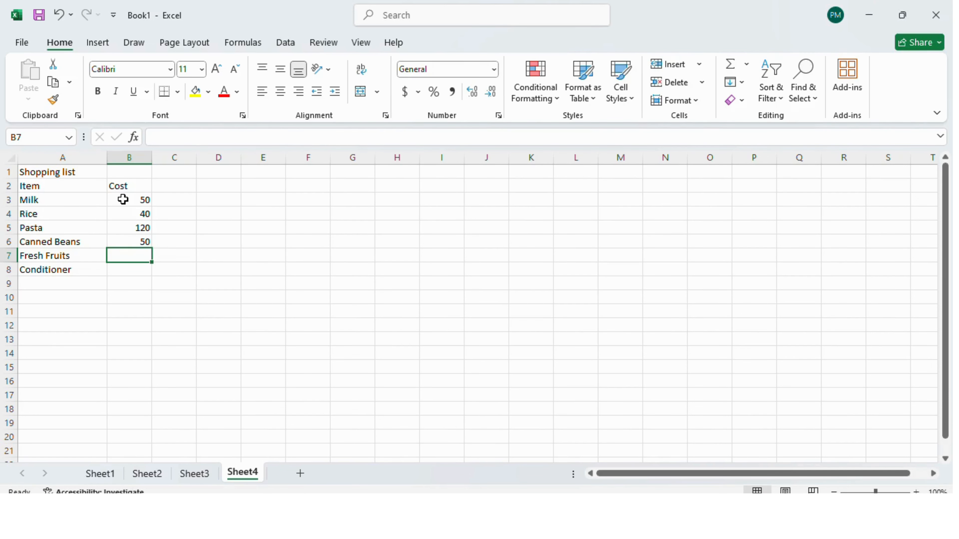
type("100")
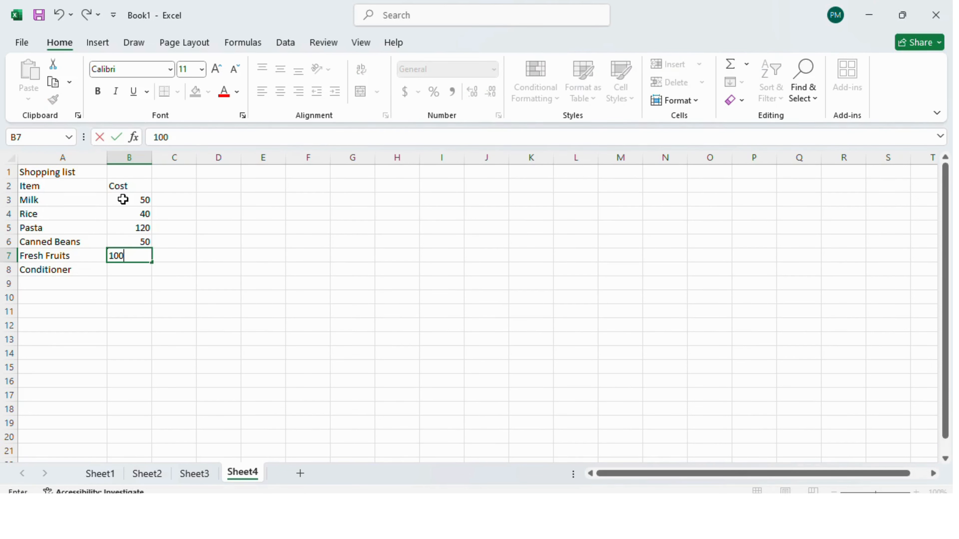
key("Return")
type("15")
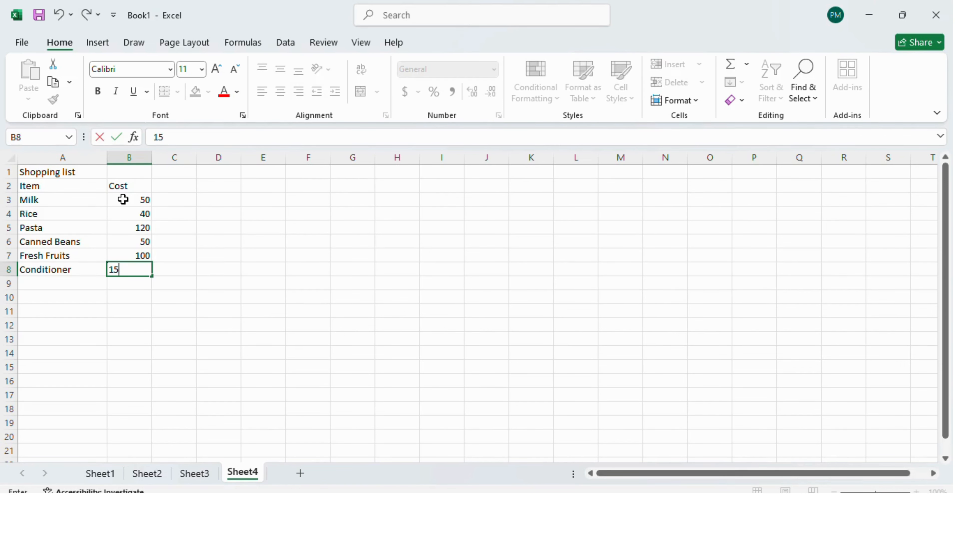
type("0")
left_click(68, 282)
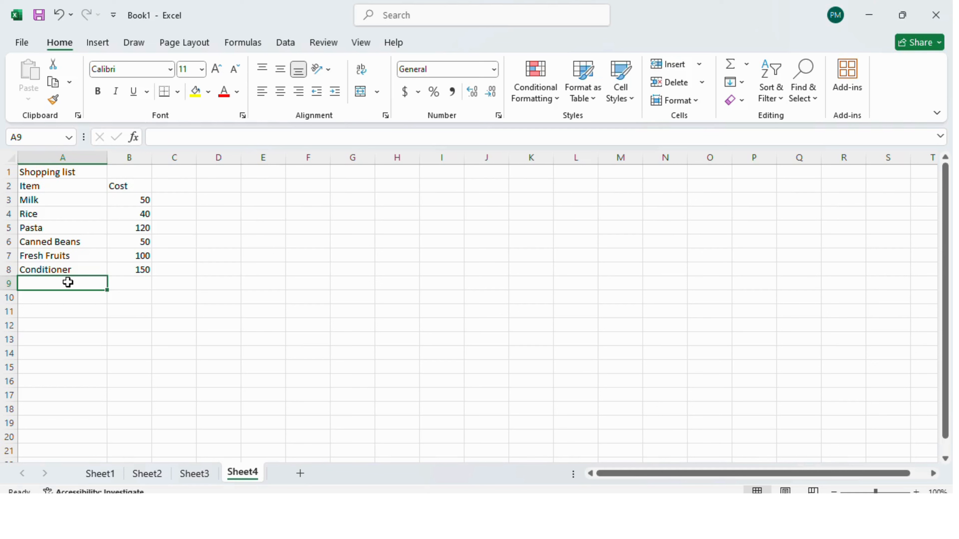
type("Total")
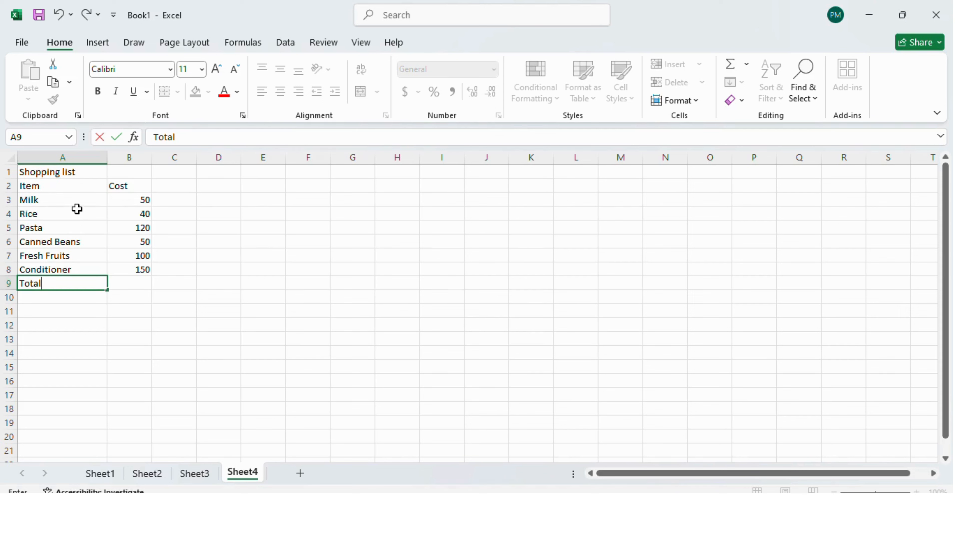
Merge and center the "Shopping list" title across cells A1 and B1 and make it bold
left_click(76, 174)
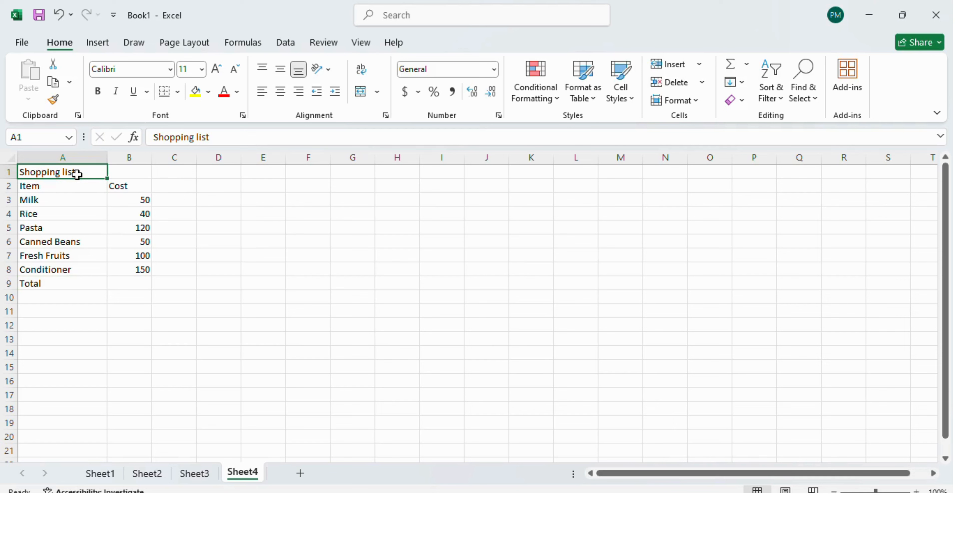
left_click_drag(77, 175, 136, 172)
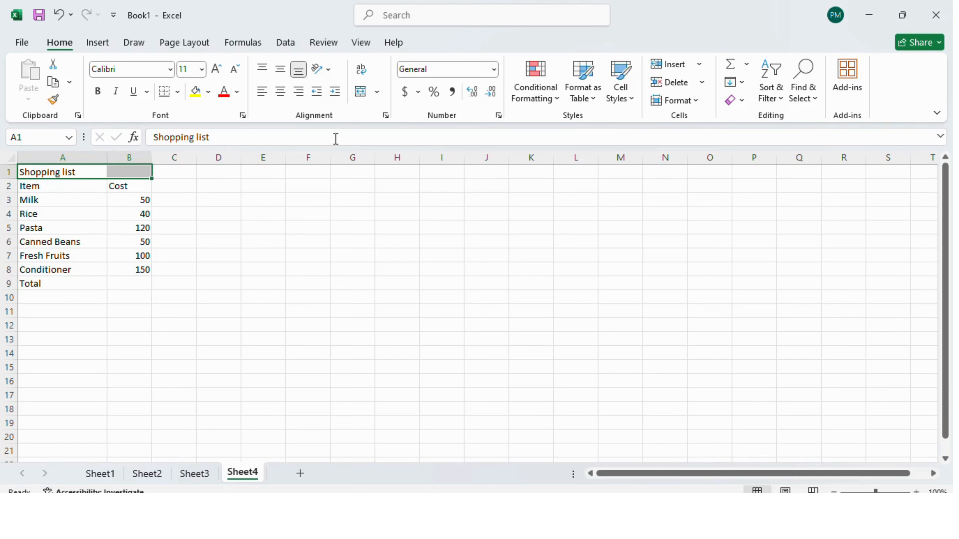
left_click(379, 96)
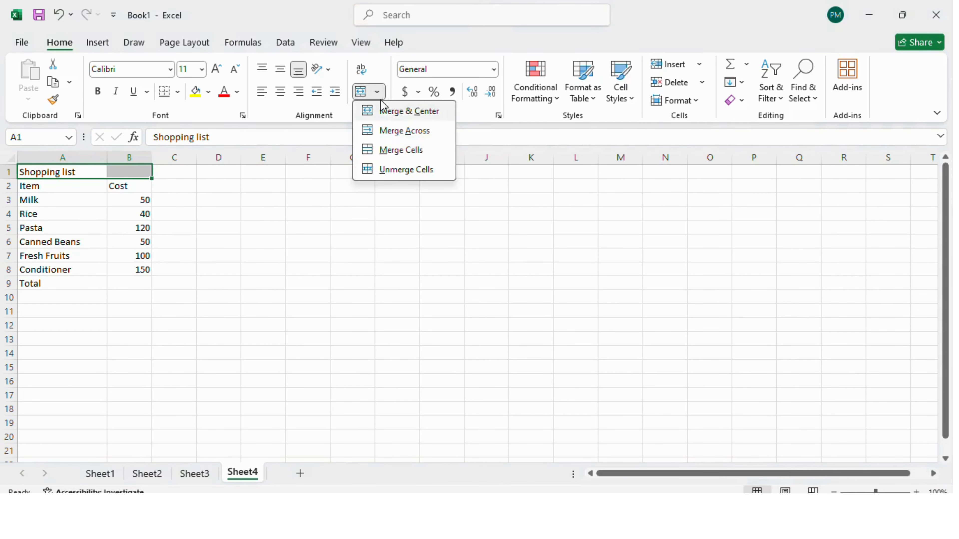
left_click(391, 113)
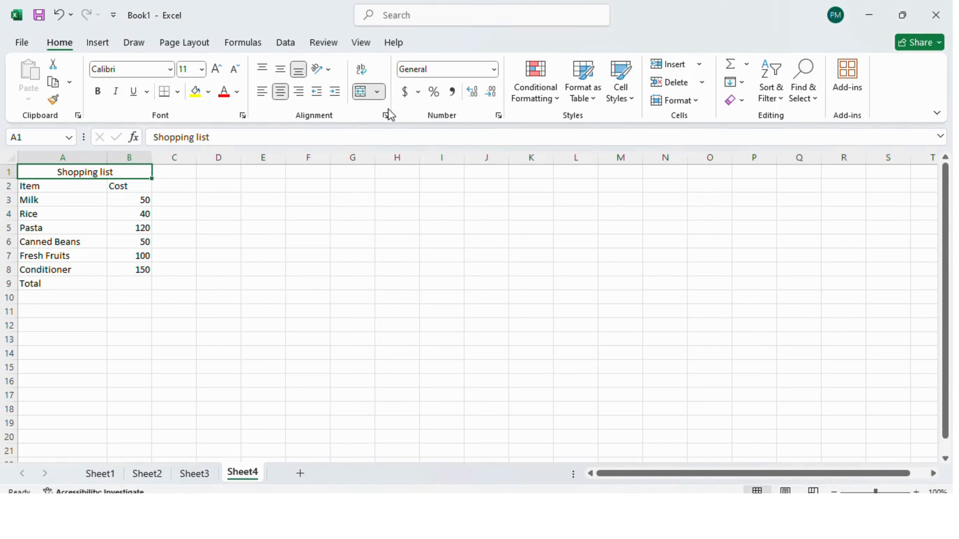
left_click(98, 91)
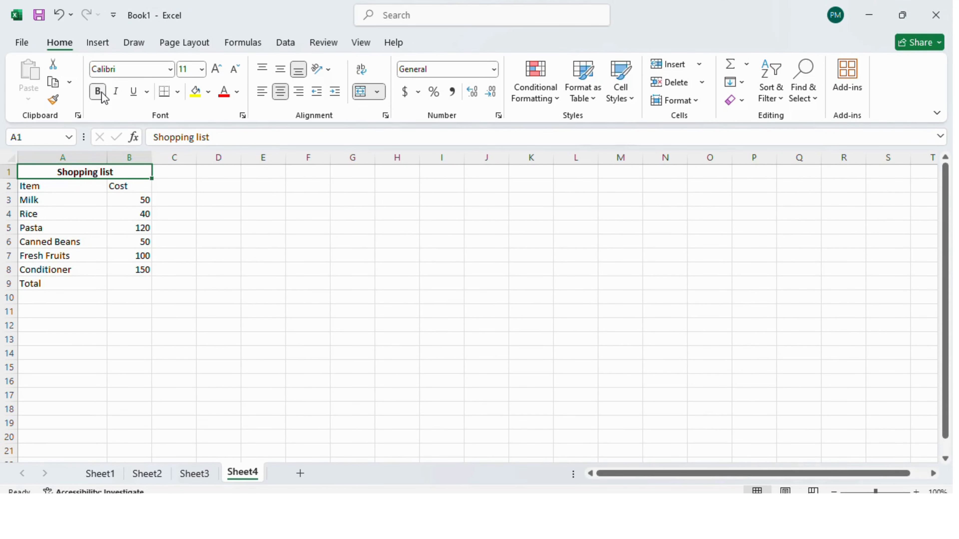
Try italic and underline on the "Shopping list" title and remove both again
left_click(119, 91)
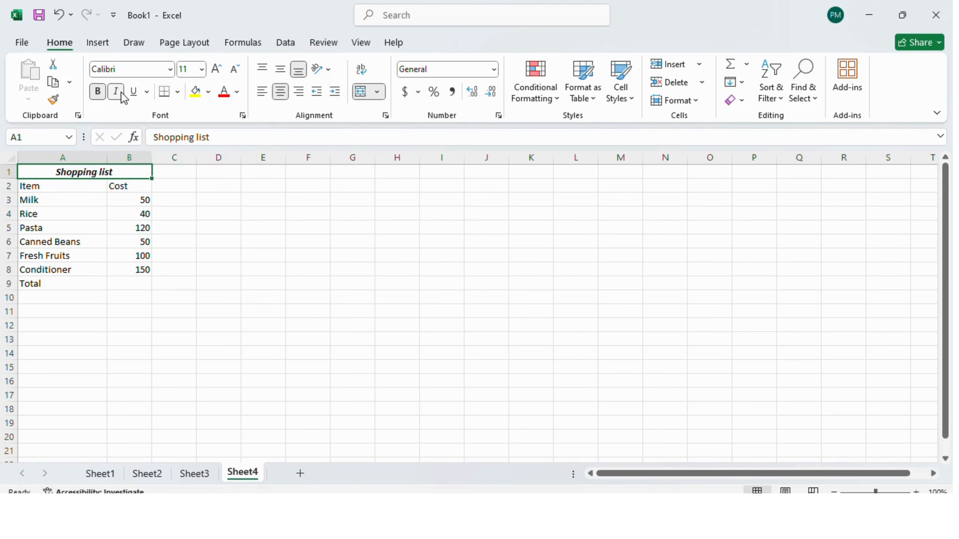
left_click(134, 94)
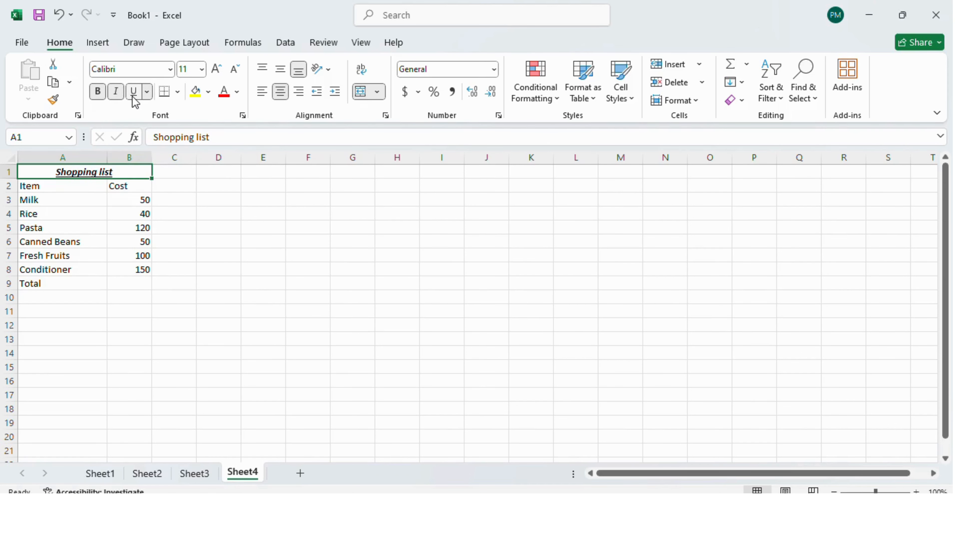
left_click(133, 97)
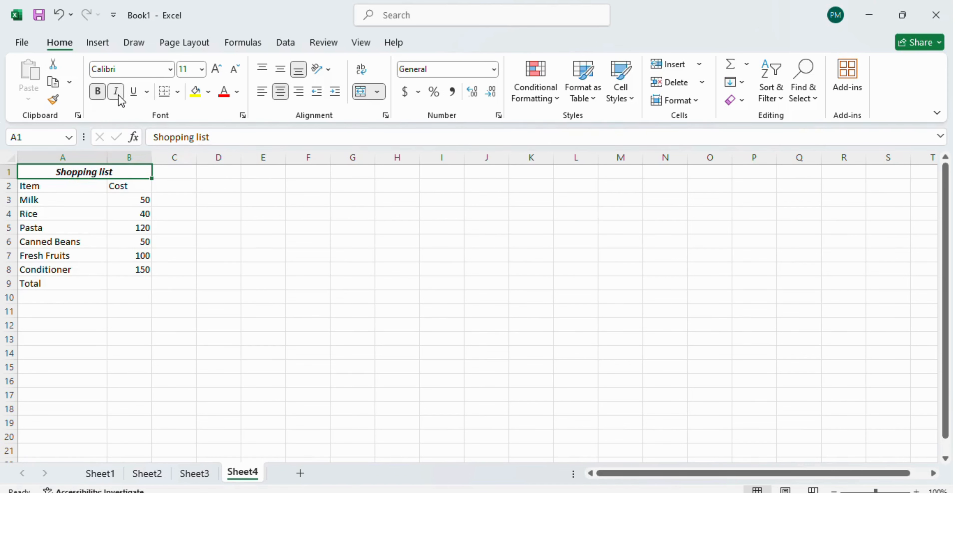
left_click(121, 97)
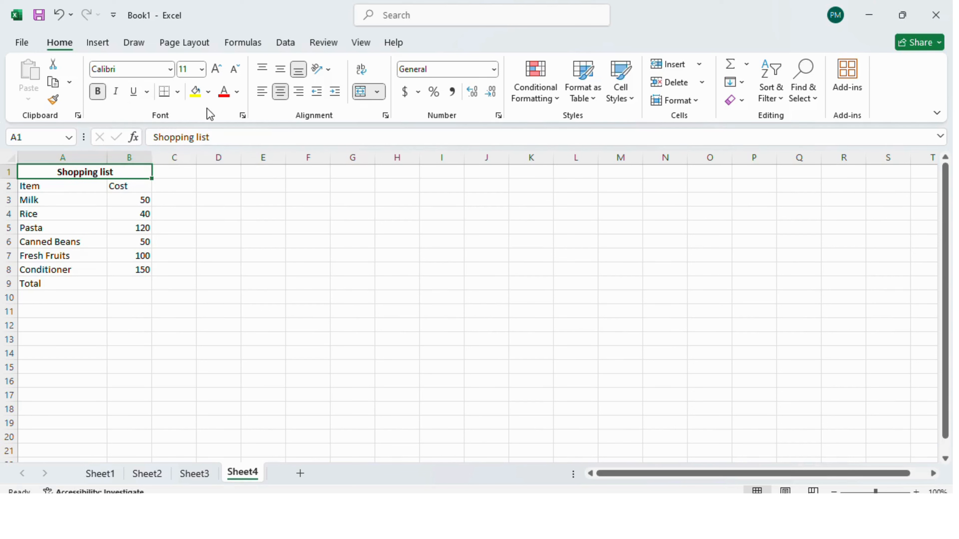
left_click(212, 98)
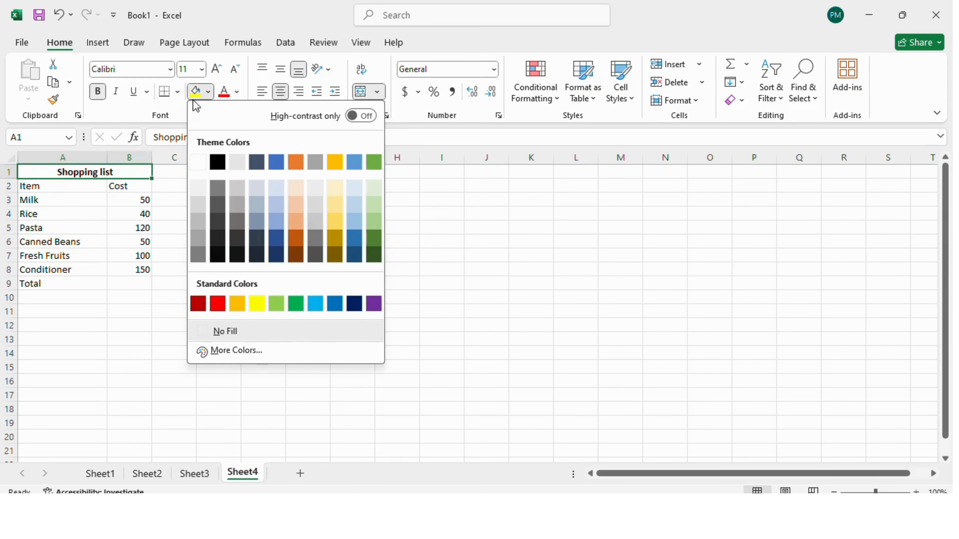
left_click(237, 92)
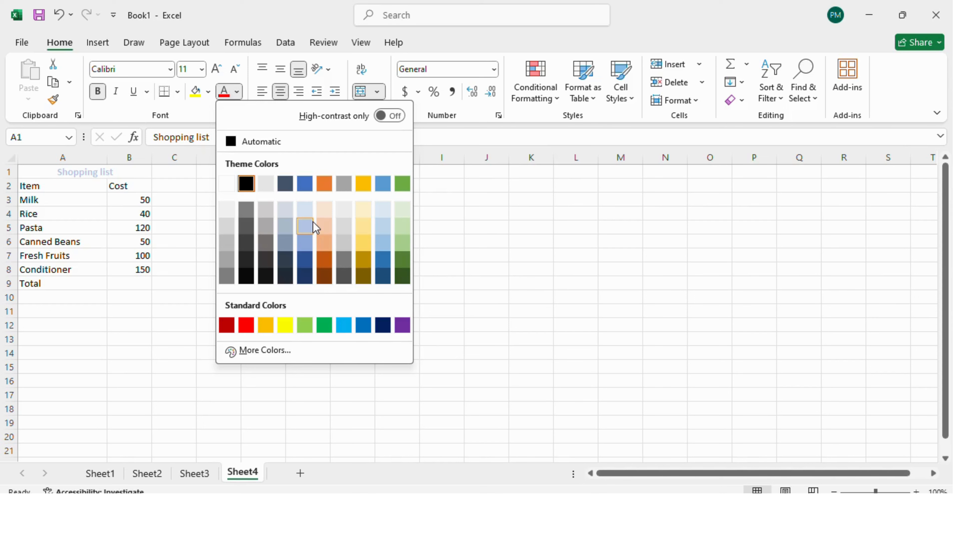
left_click(207, 195)
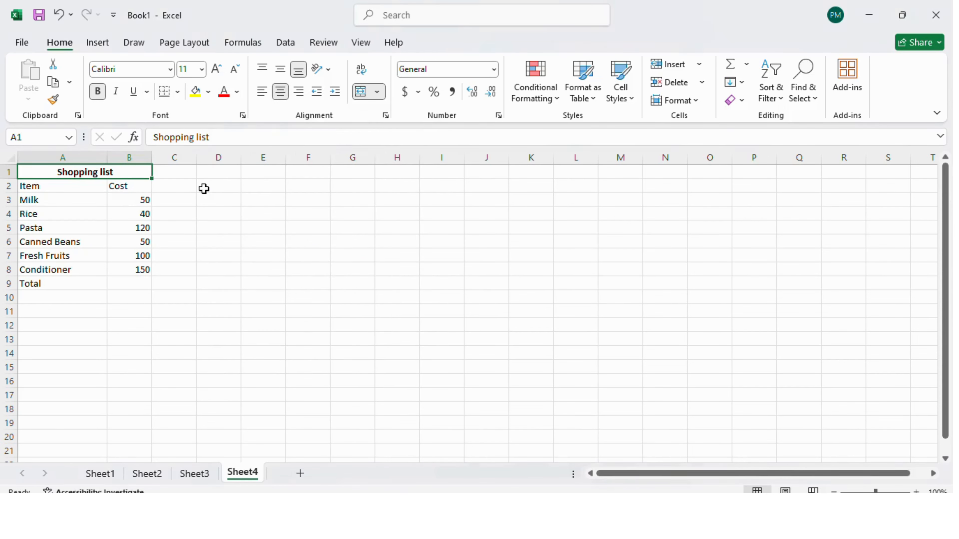
Make the "Item" and "Cost" headers in A2 and B2 bold and italic, and the "Total" label in A9 bold
left_click(58, 190)
left_click(99, 97)
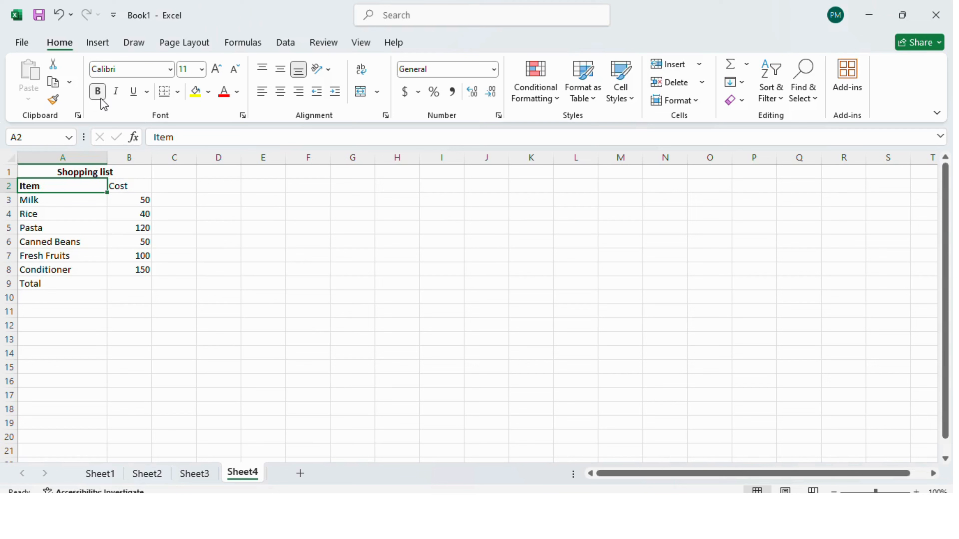
left_click(118, 94)
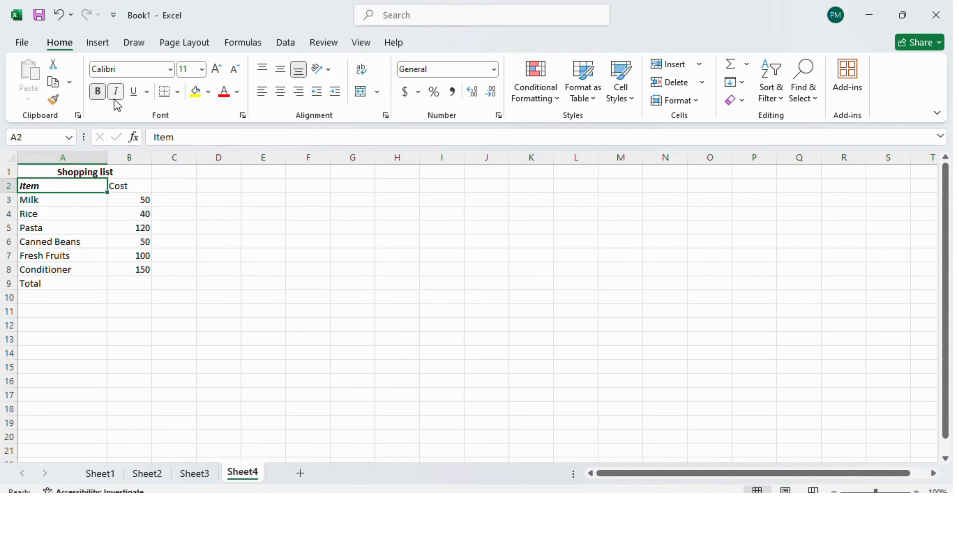
left_click(124, 185)
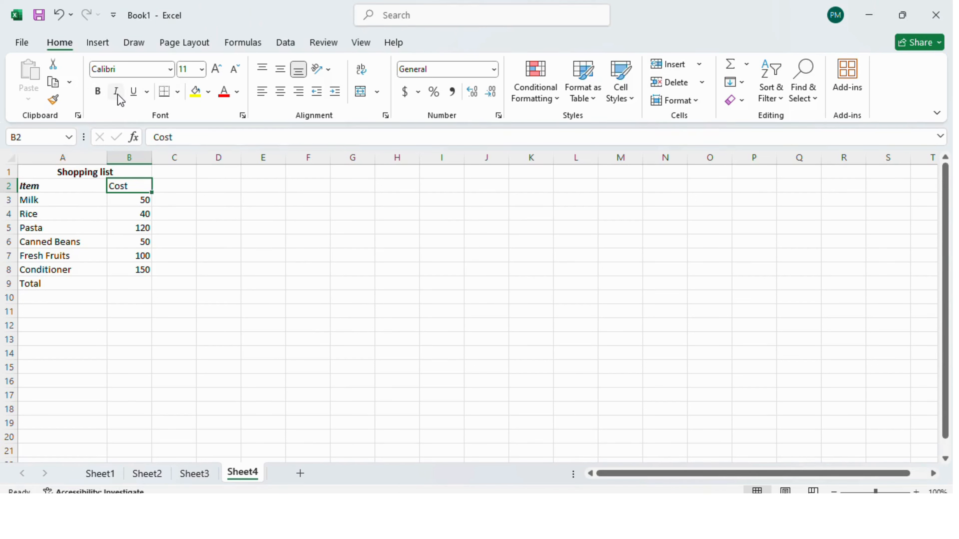
left_click(97, 92)
left_click(116, 94)
left_click(36, 282)
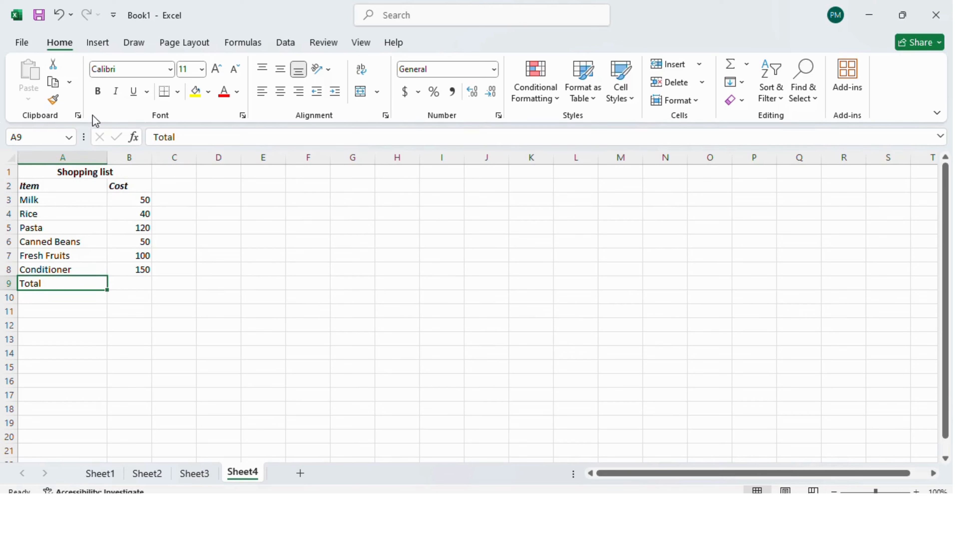
left_click(99, 95)
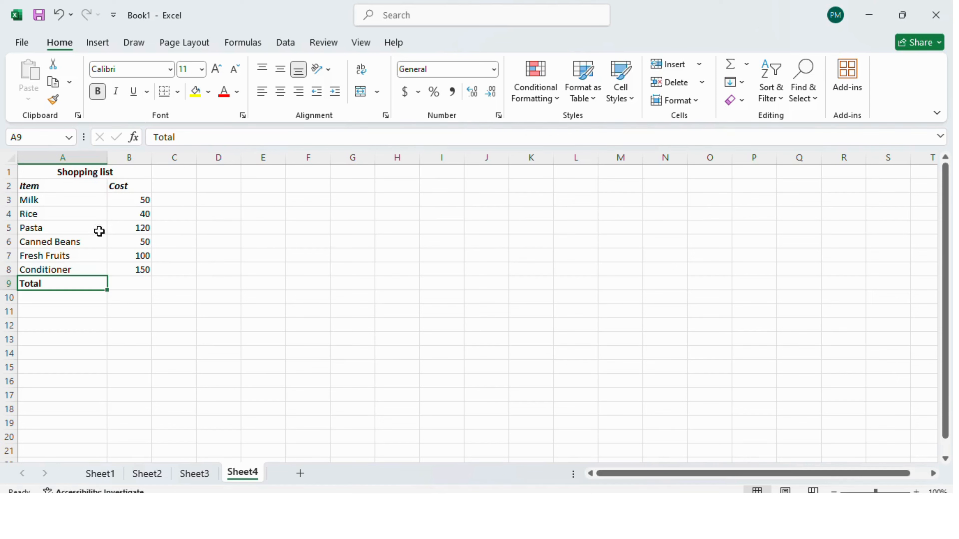
Convert the shopping list range A1:B9 into a table with headers
left_click(79, 237)
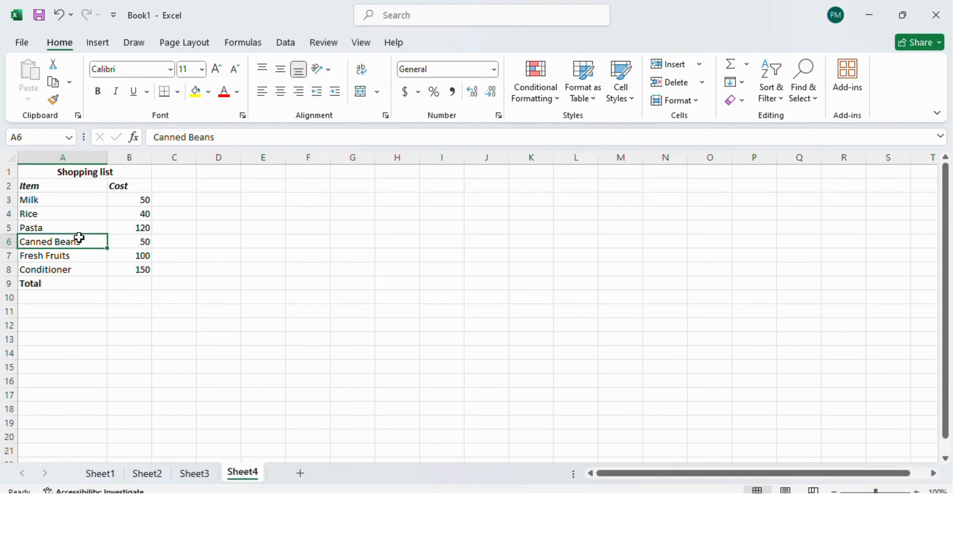
left_click(102, 47)
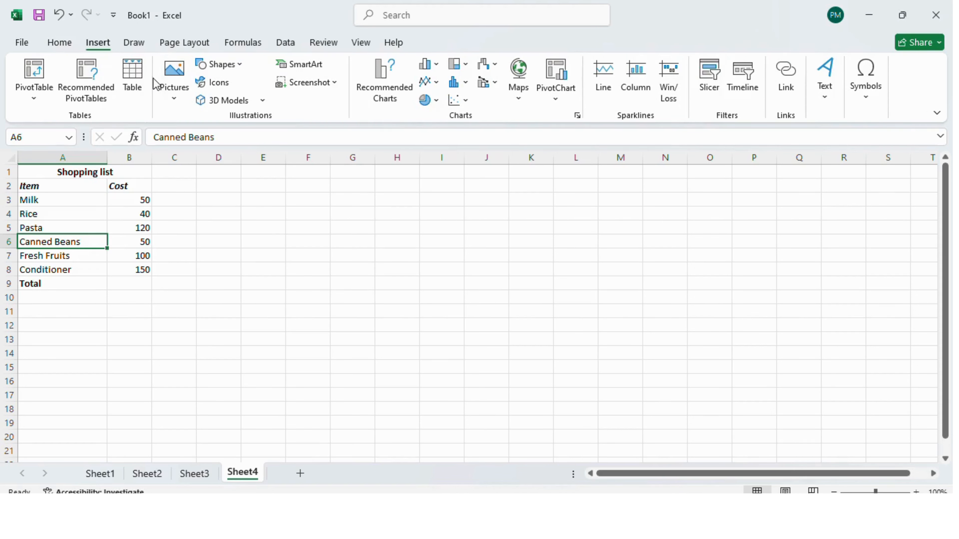
left_click(132, 79)
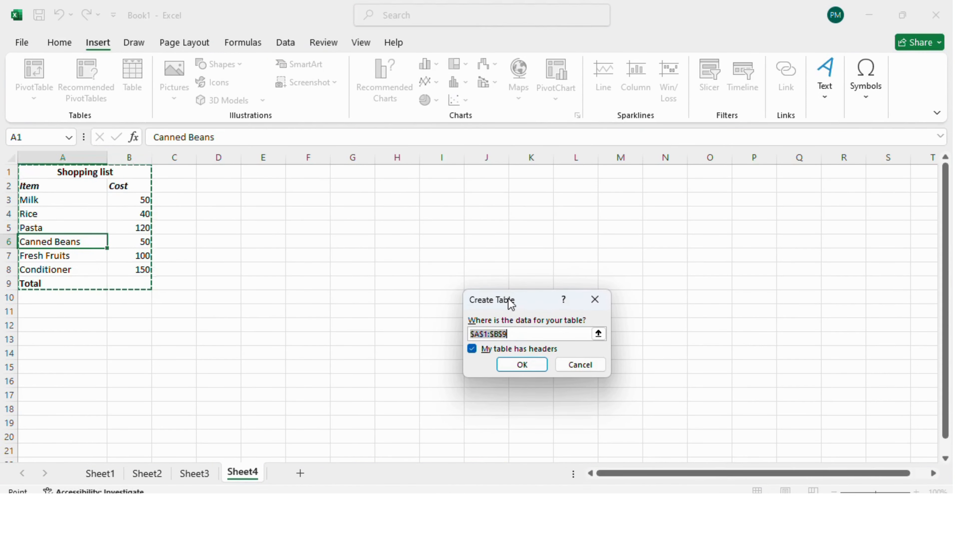
left_click(523, 365)
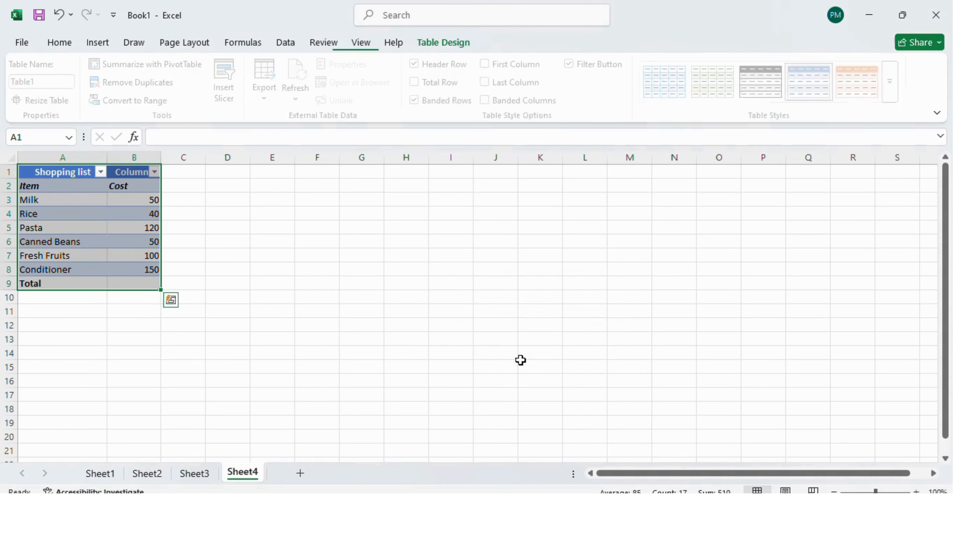
left_click(343, 295)
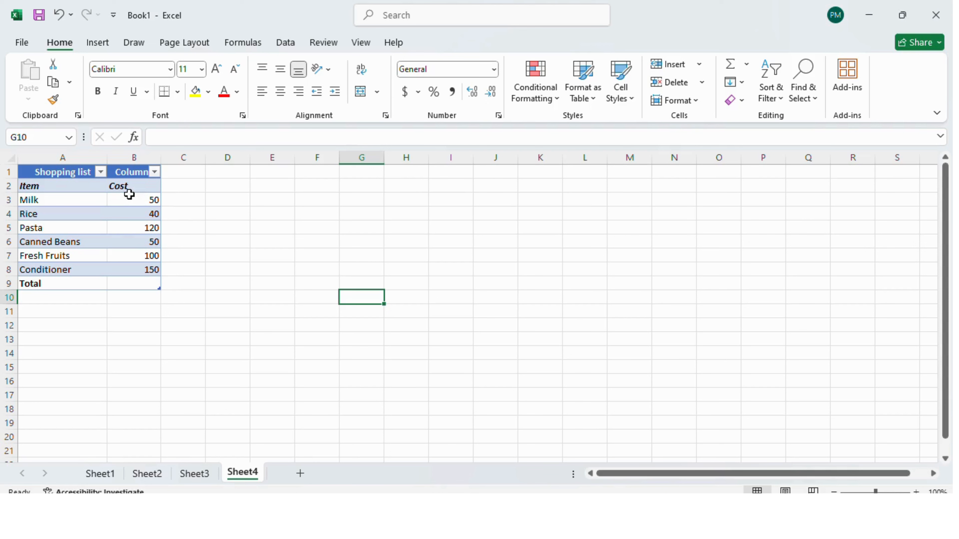
Total the costs in cell B9 with AutoSum over B2:B8
left_click(135, 283)
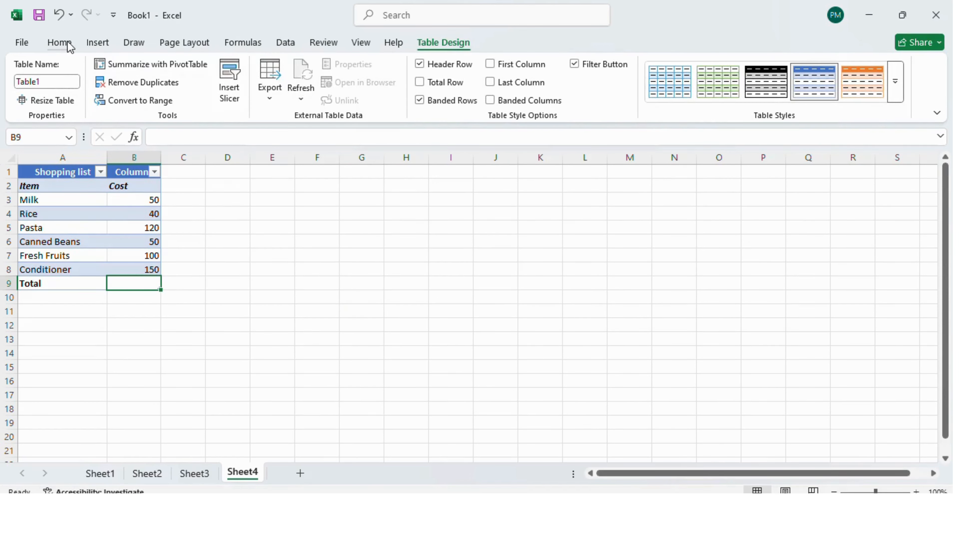
left_click(59, 42)
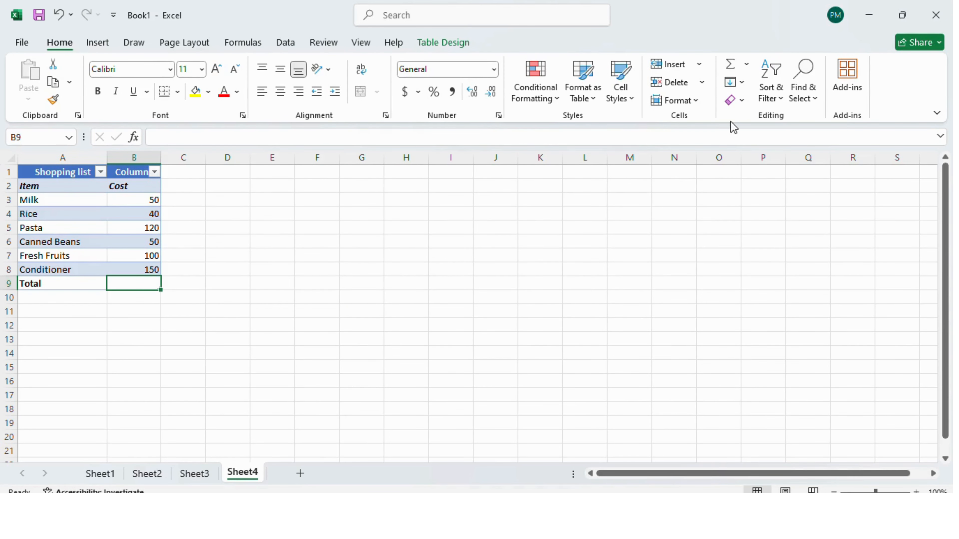
double_click(731, 65)
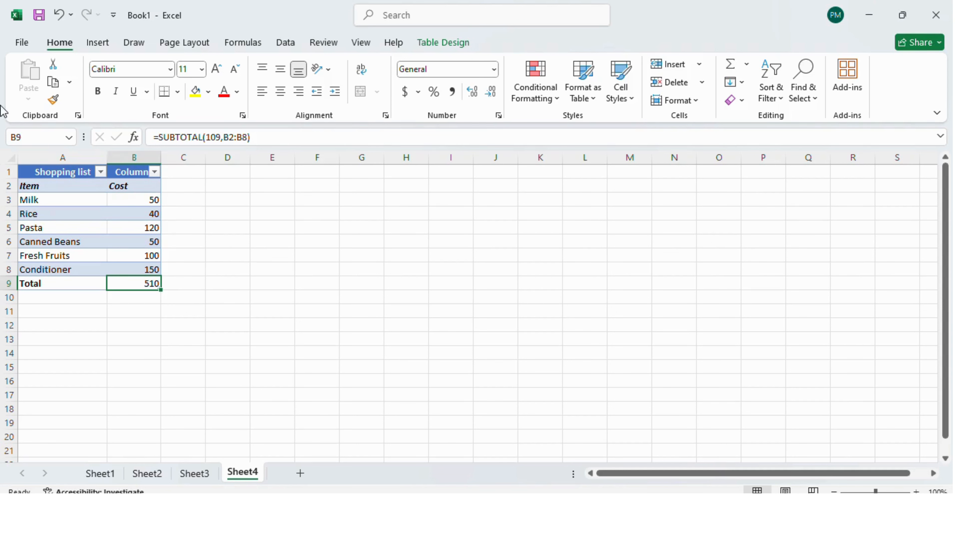
Save the workbook as "Introduction to excel" in the Documents folder on this PC, replacing the existing file
left_click(21, 44)
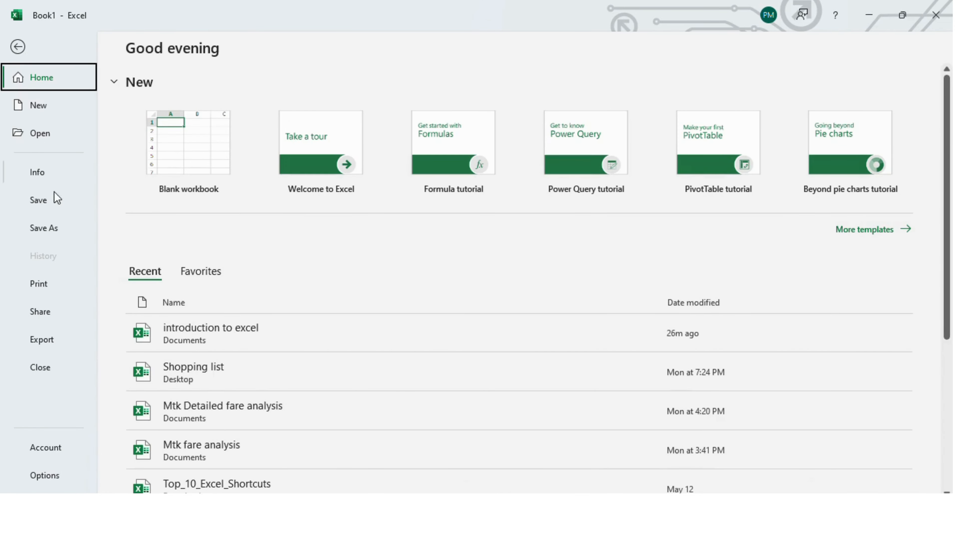
left_click(54, 227)
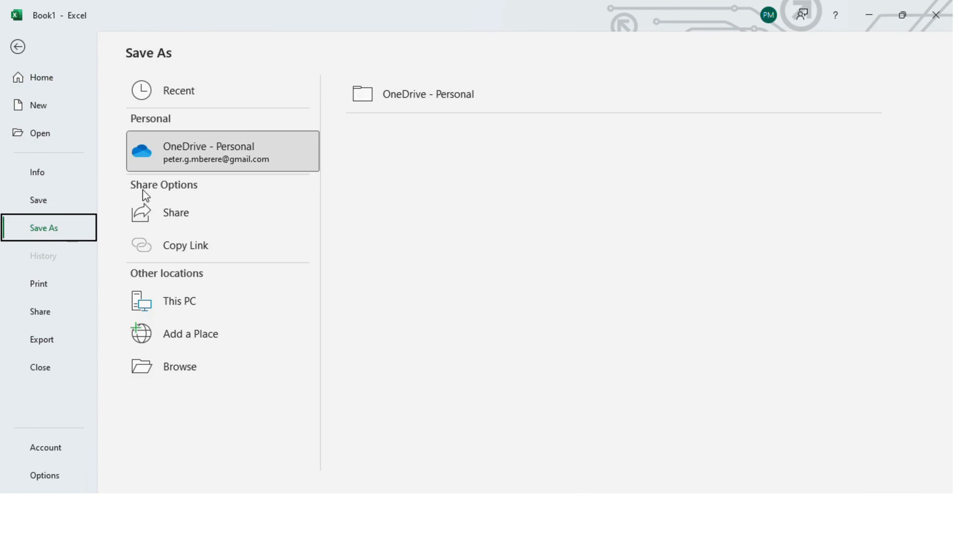
left_click(191, 302)
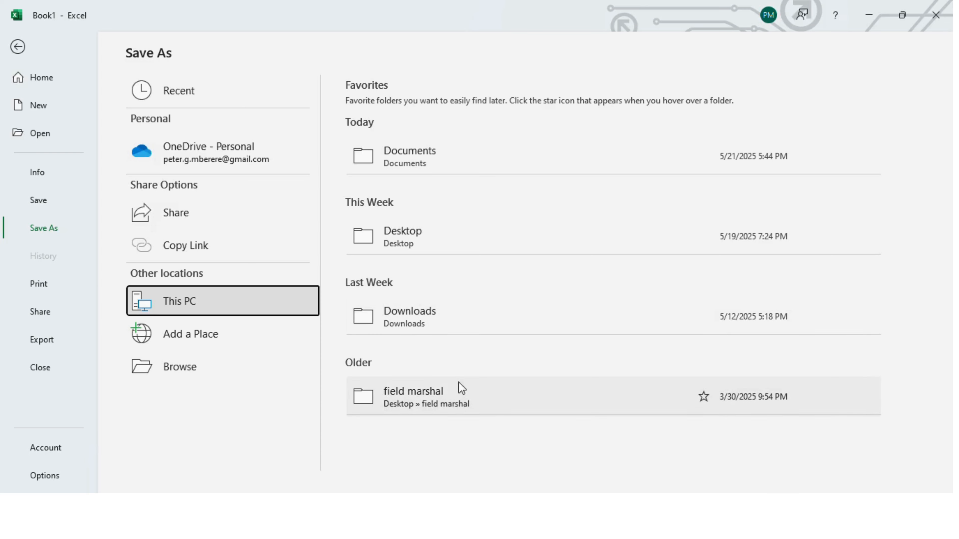
left_click(407, 167)
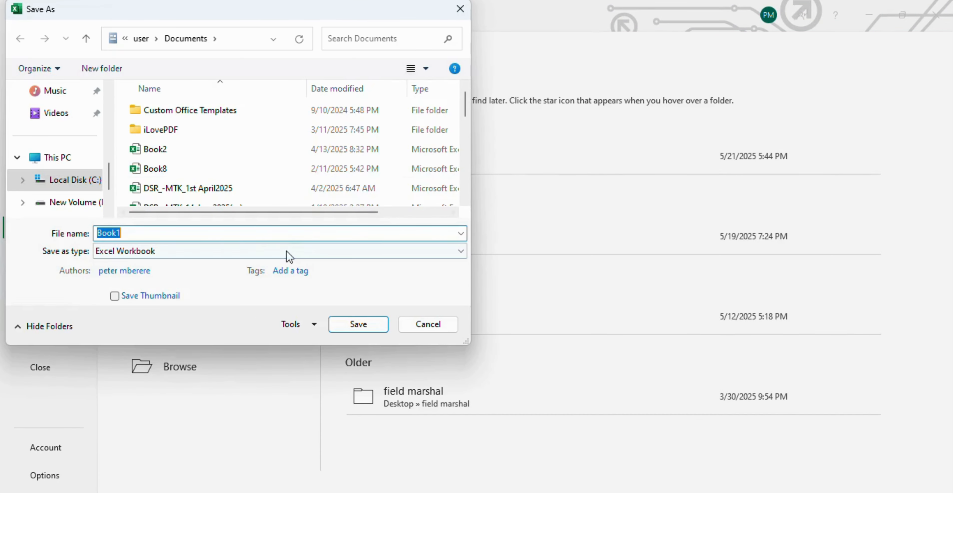
key("BackSpace")
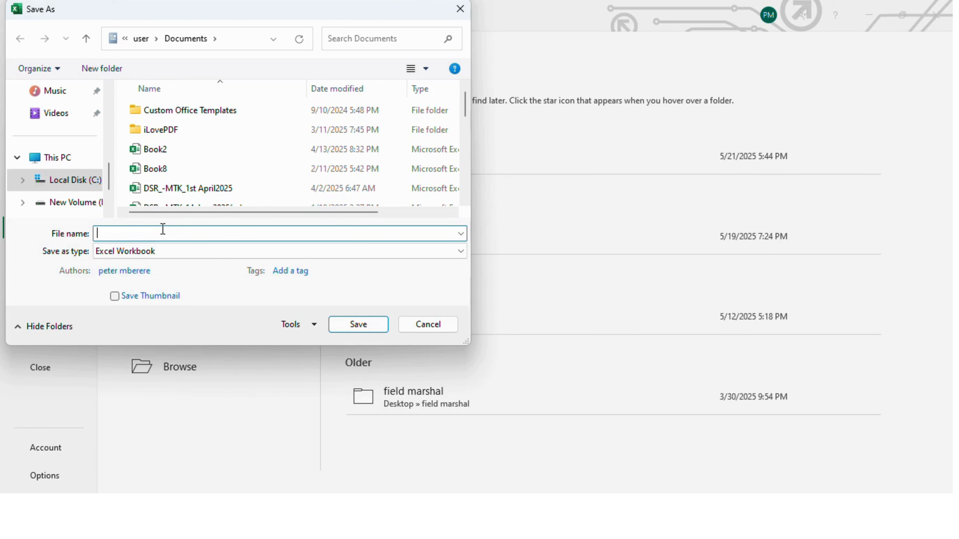
type("In")
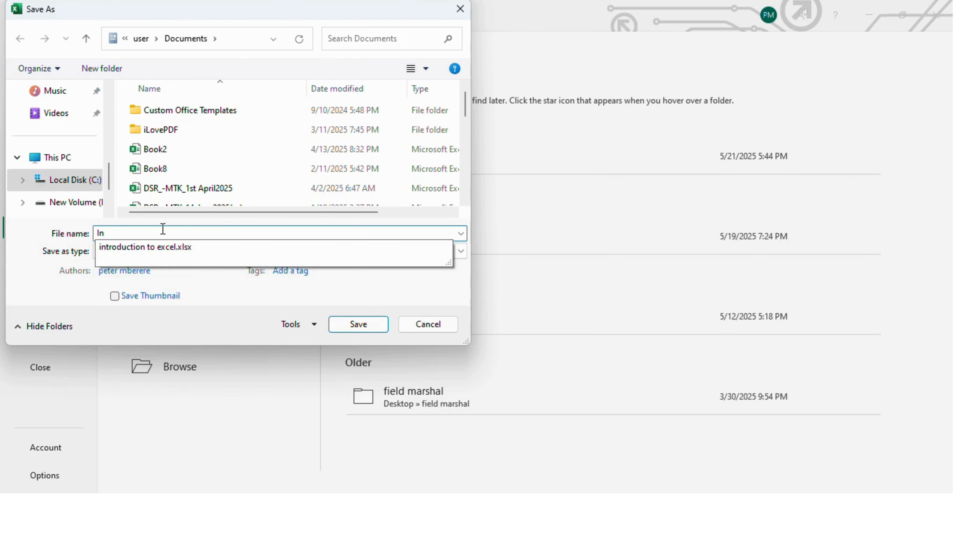
type("troduction ti")
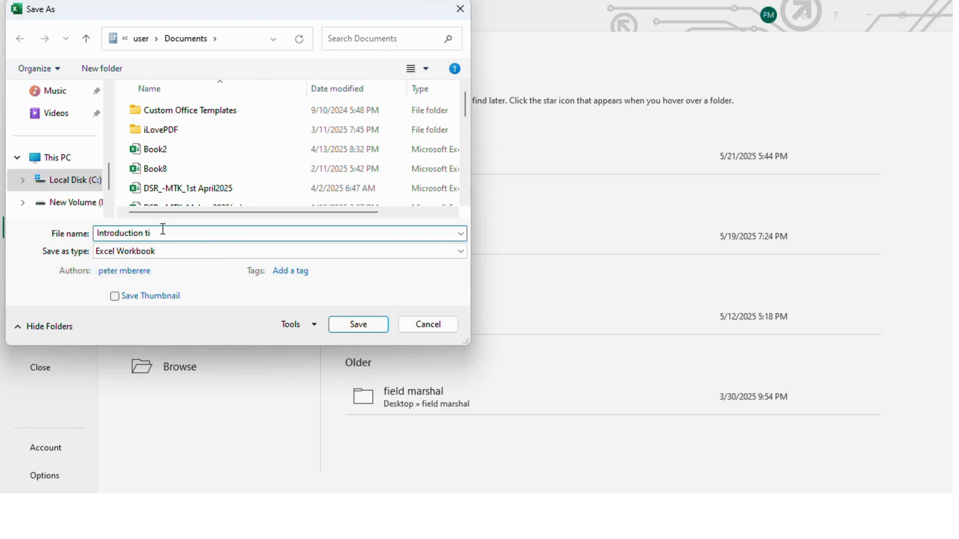
key("BackSpace")
type("o excel")
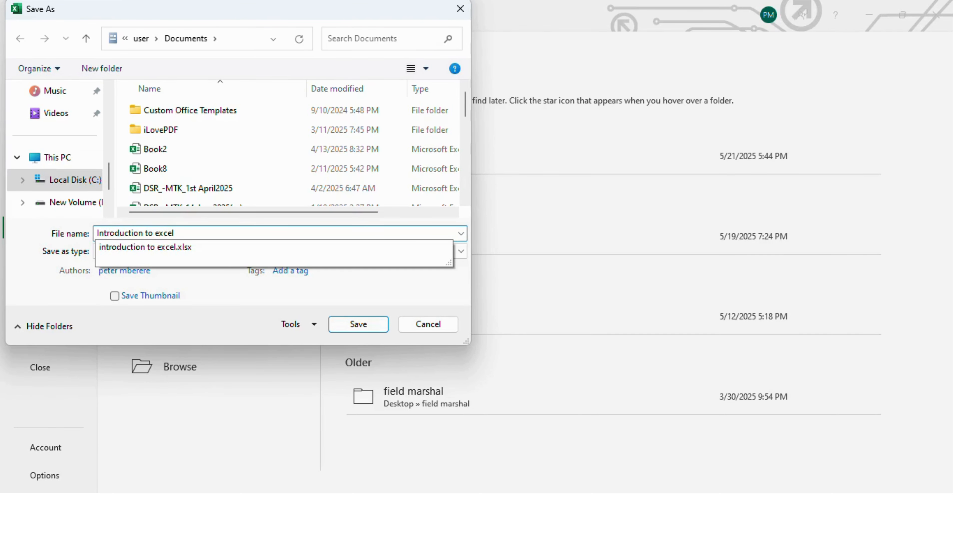
left_click(357, 327)
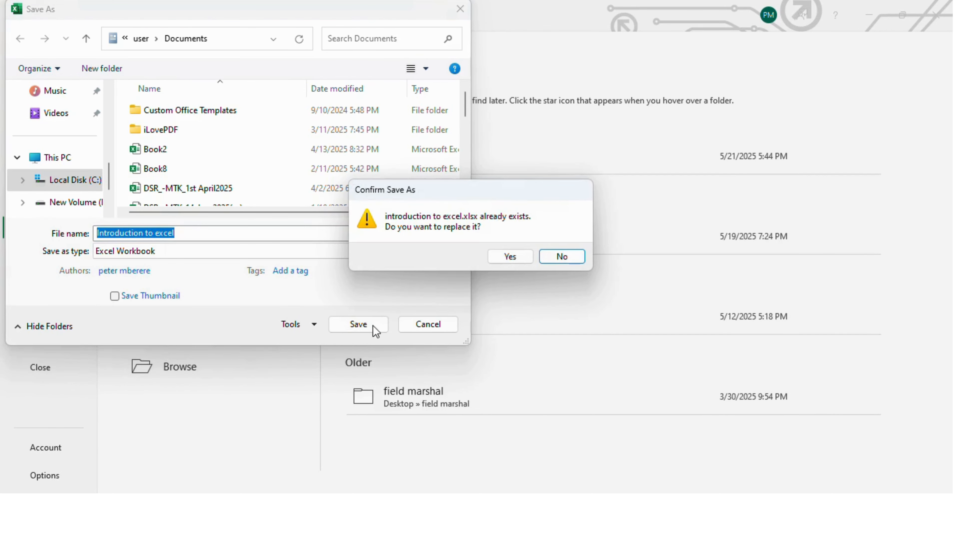
left_click(516, 260)
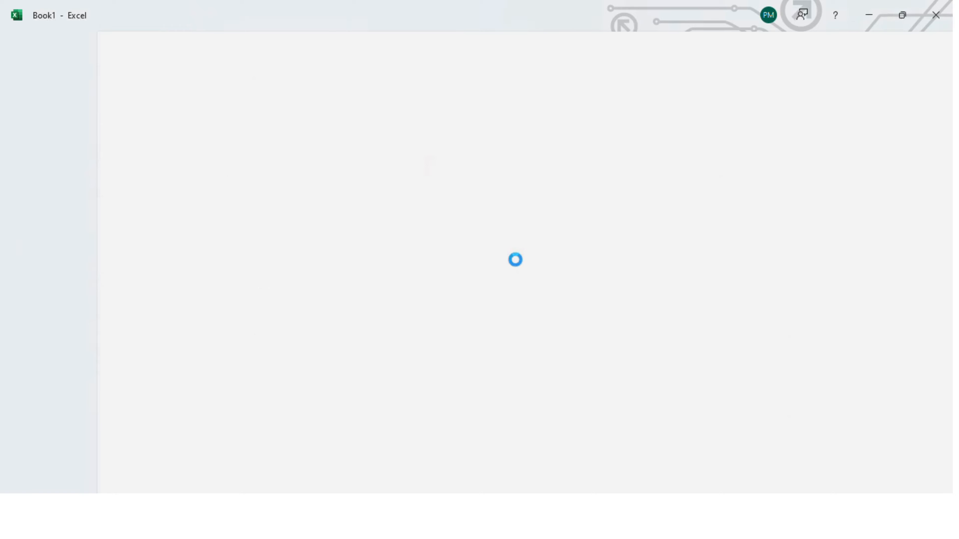